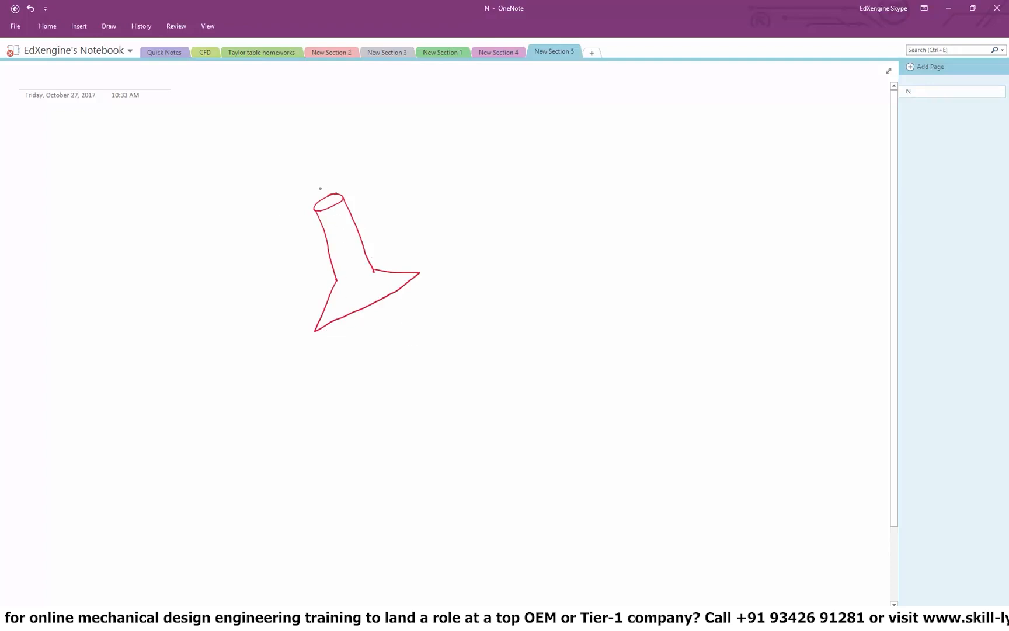
Step: Sketch a dashed axis through the valve shape, label its direction arrow "vector", and circle the valve's stem end
drag(328, 207, 340, 236)
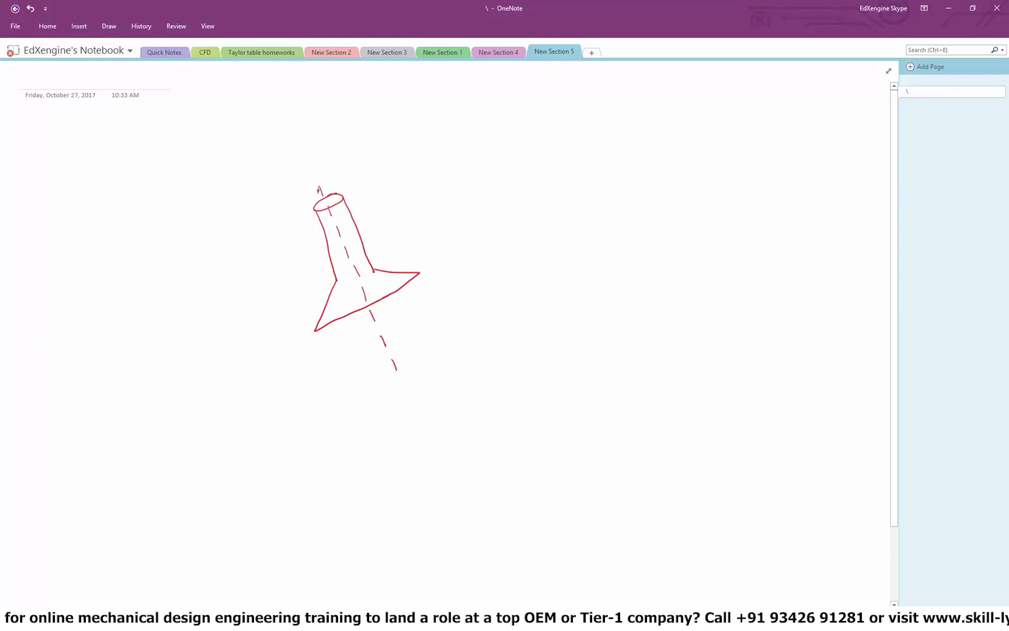
drag(319, 187, 325, 191)
mouse_move(324, 181)
mouse_down()
mouse_move(343, 159)
mouse_move(358, 167)
mouse_move(370, 156)
mouse_move(356, 153)
mouse_up()
click(361, 163)
mouse_move(345, 191)
mouse_down()
mouse_move(314, 201)
mouse_move(321, 224)
mouse_move(360, 199)
mouse_move(336, 191)
mouse_move(380, 206)
mouse_up()
Step: Sketch an enlarged view of the circular stem end with side edges, radial lines, an outward arrow and crosses on rim points
mouse_move(511, 147)
mouse_down()
mouse_move(472, 159)
mouse_move(461, 208)
mouse_move(549, 156)
mouse_move(499, 150)
mouse_up()
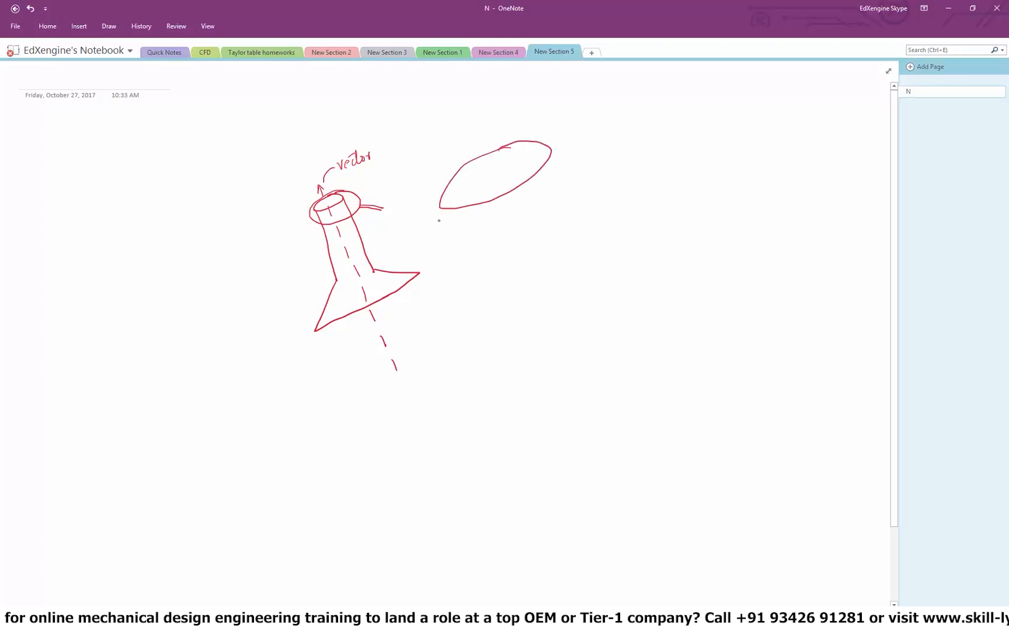
drag(440, 209, 482, 265)
drag(553, 149, 583, 215)
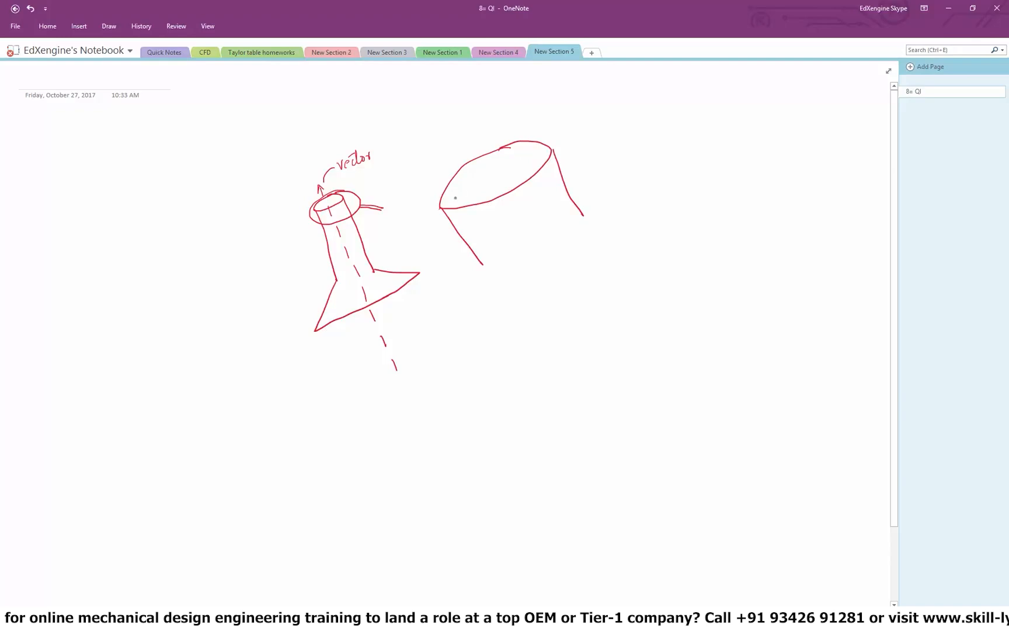
mouse_move(440, 207)
mouse_down()
mouse_move(493, 176)
mouse_move(487, 204)
mouse_move(531, 180)
mouse_up()
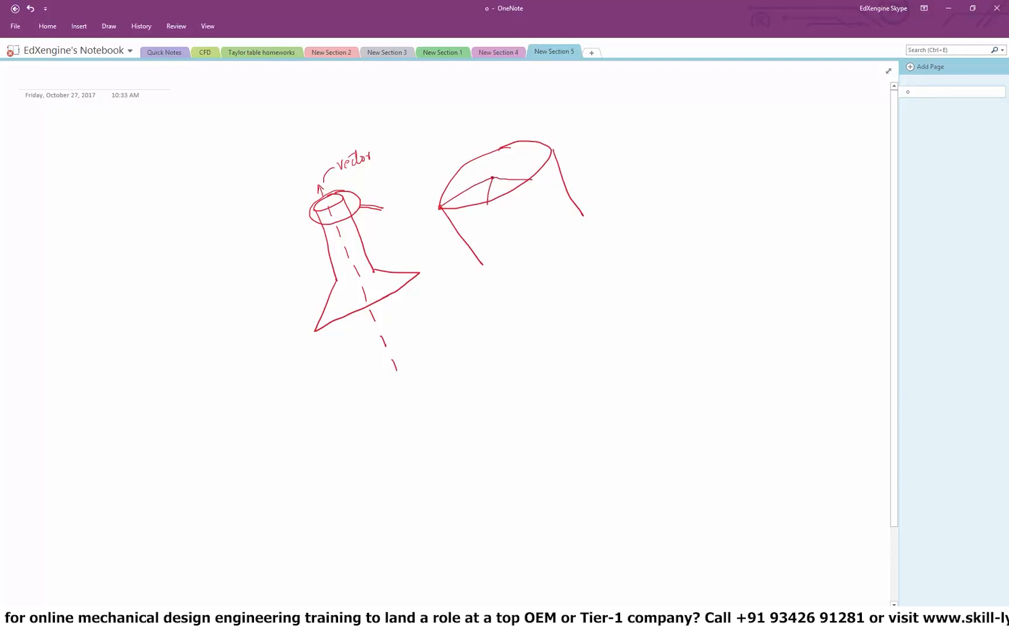
drag(516, 142, 493, 177)
mouse_move(494, 176)
mouse_down()
mouse_move(454, 174)
mouse_move(446, 155)
mouse_up()
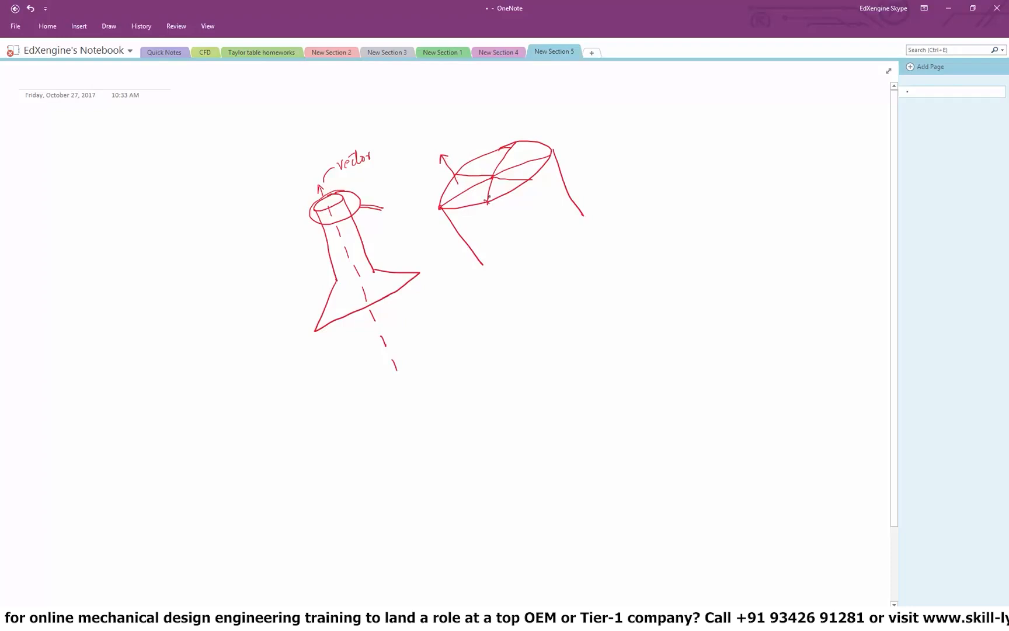
mouse_move(528, 176)
mouse_down()
mouse_move(553, 158)
mouse_move(545, 159)
mouse_up()
Step: Mark three separate points below the enlarged view and draw arrows from the first to the other two, labelled V1 and V2
drag(519, 336, 523, 338)
drag(520, 327, 514, 337)
drag(572, 371, 588, 375)
drag(577, 376, 584, 368)
mouse_move(649, 318)
mouse_down()
mouse_move(660, 324)
mouse_move(650, 325)
mouse_up()
drag(524, 336, 575, 372)
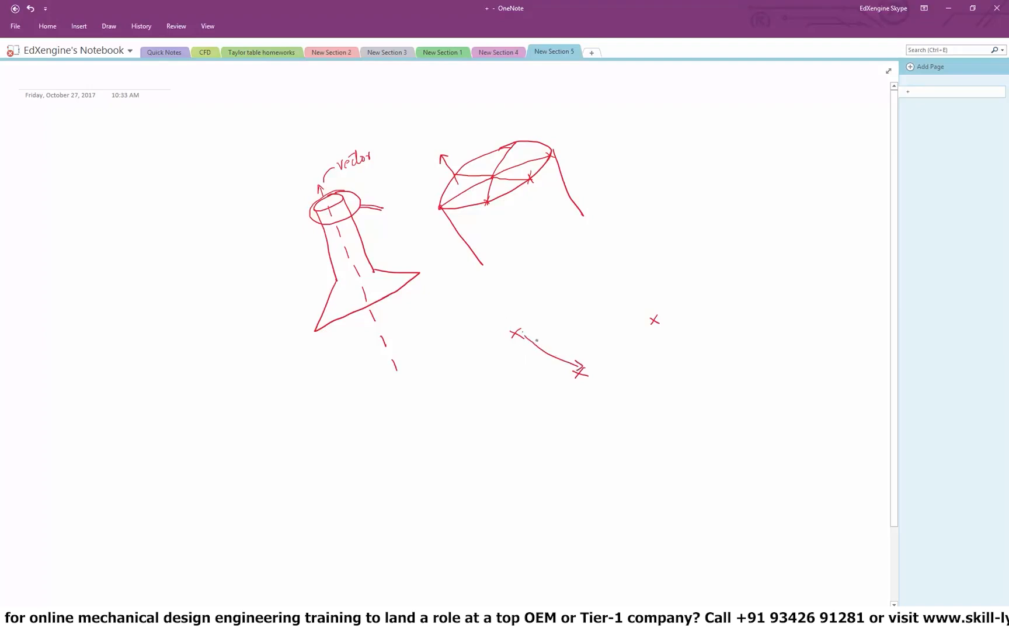
mouse_move(524, 333)
mouse_down()
mouse_move(647, 318)
mouse_move(640, 326)
mouse_up()
drag(538, 362, 546, 376)
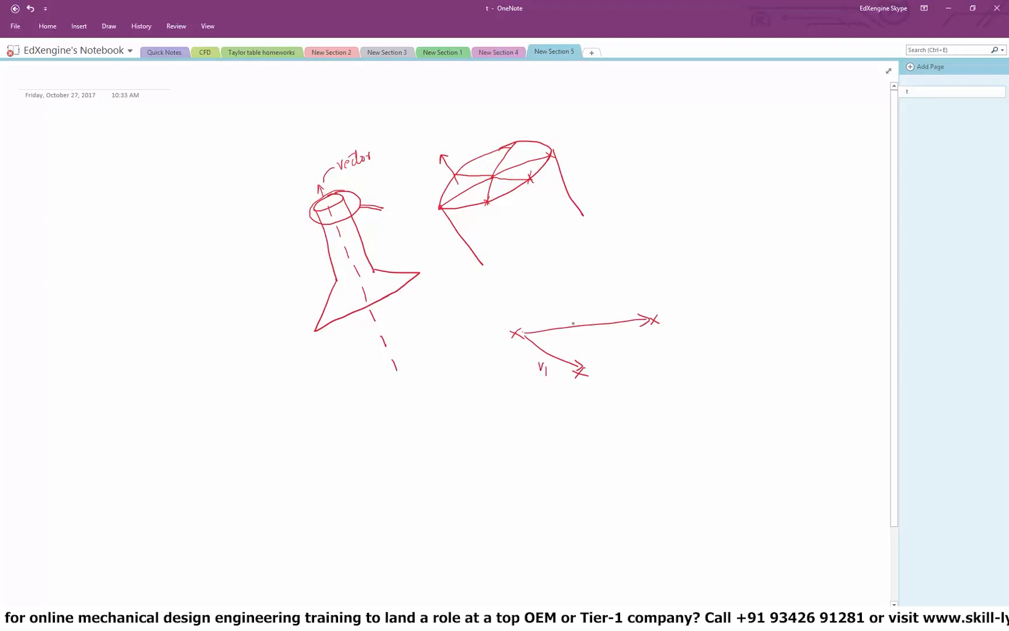
drag(571, 312, 584, 319)
Step: Write the cross-product equation V3 = (V1 × V2) beside the vector sketch and relate it to the enlarged end face
drag(717, 302, 728, 299)
mouse_move(729, 307)
mouse_down()
mouse_move(754, 294)
mouse_move(765, 314)
mouse_move(669, 320)
mouse_move(672, 304)
mouse_up()
drag(672, 318, 671, 329)
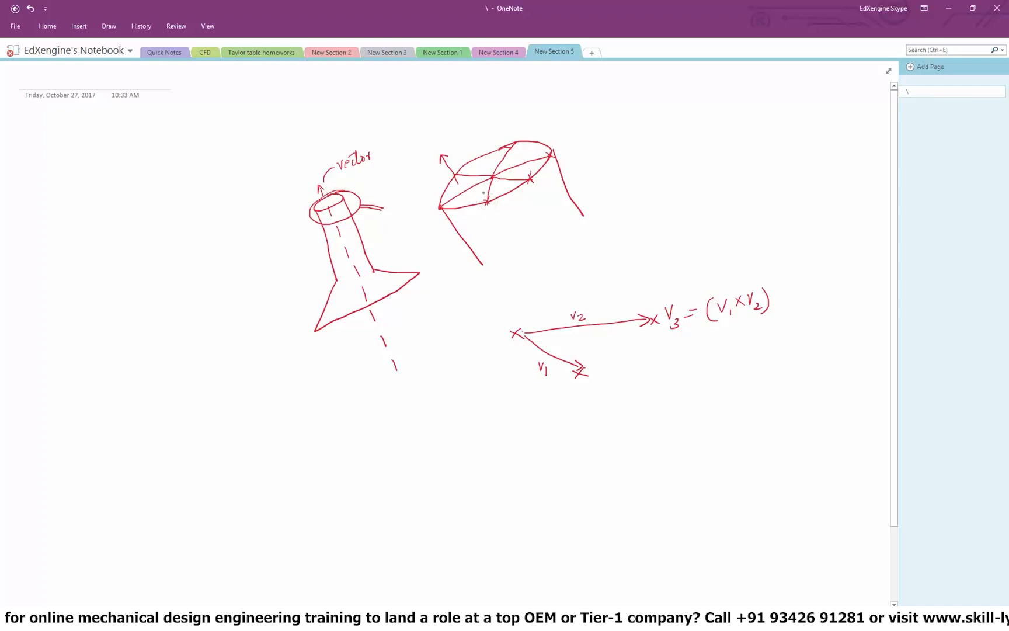
mouse_move(486, 201)
mouse_down()
mouse_move(474, 172)
mouse_move(483, 174)
mouse_up()
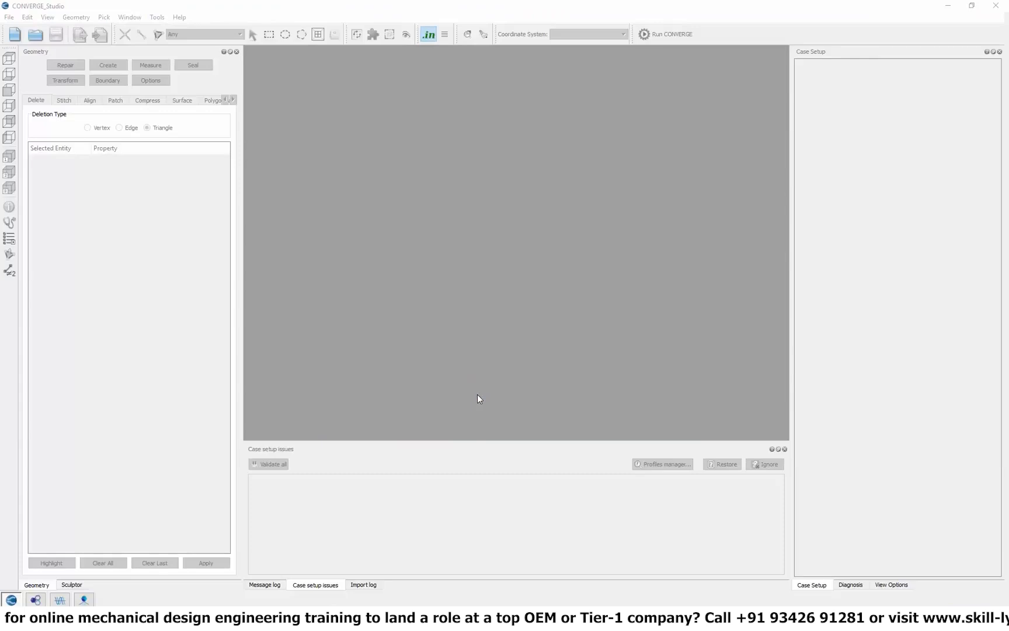
Step: Switch to CONVERGE Studio, start a new file, and create a cylinder of radius 0.01 from (0, 0, 0) to (0, 0, 0.01)
click(602, 179)
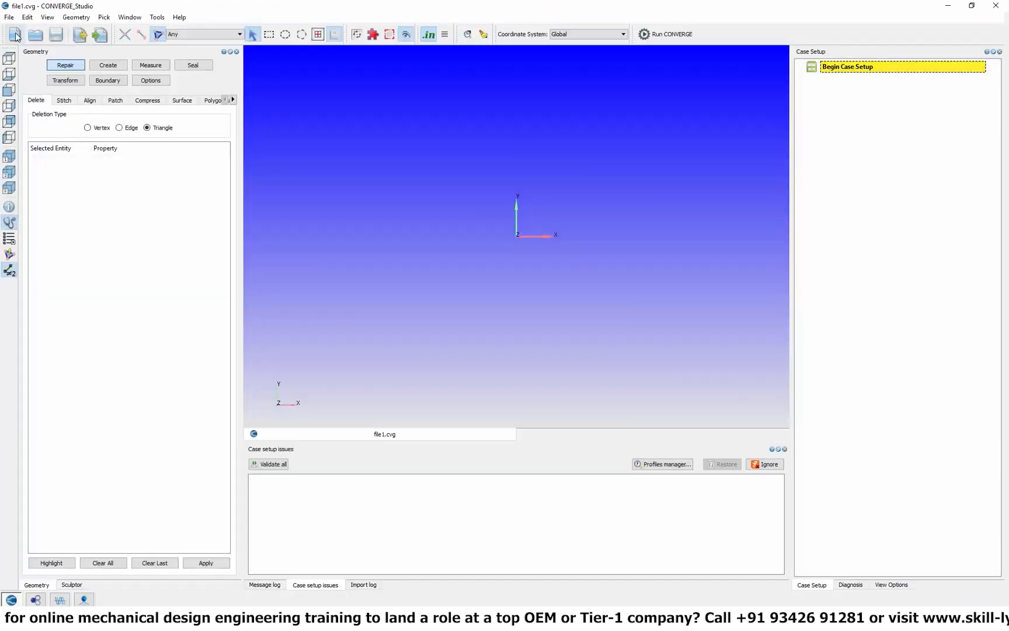
click(15, 35)
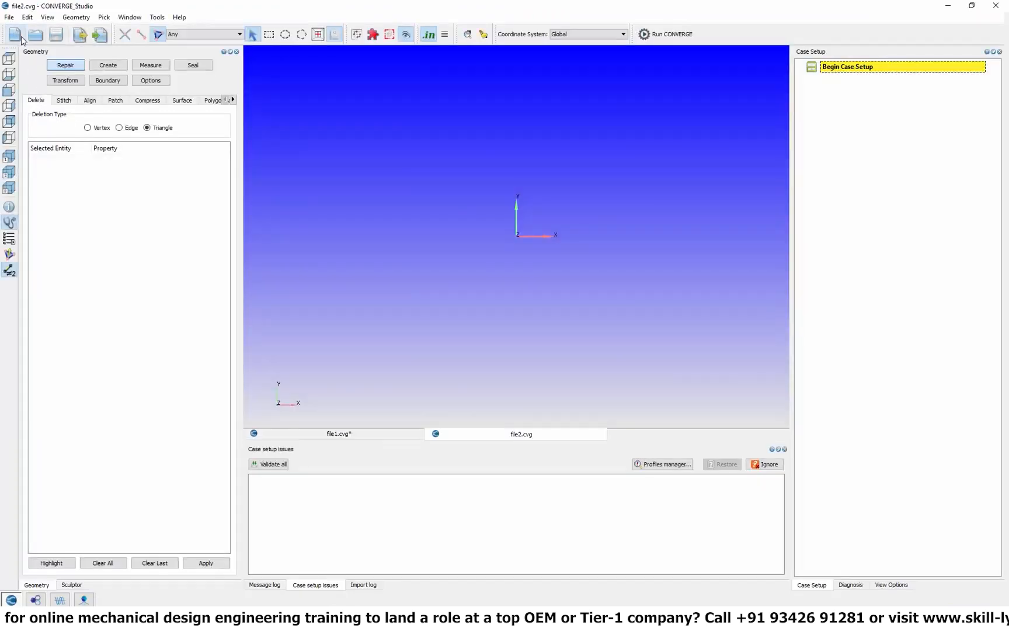
click(108, 65)
click(148, 100)
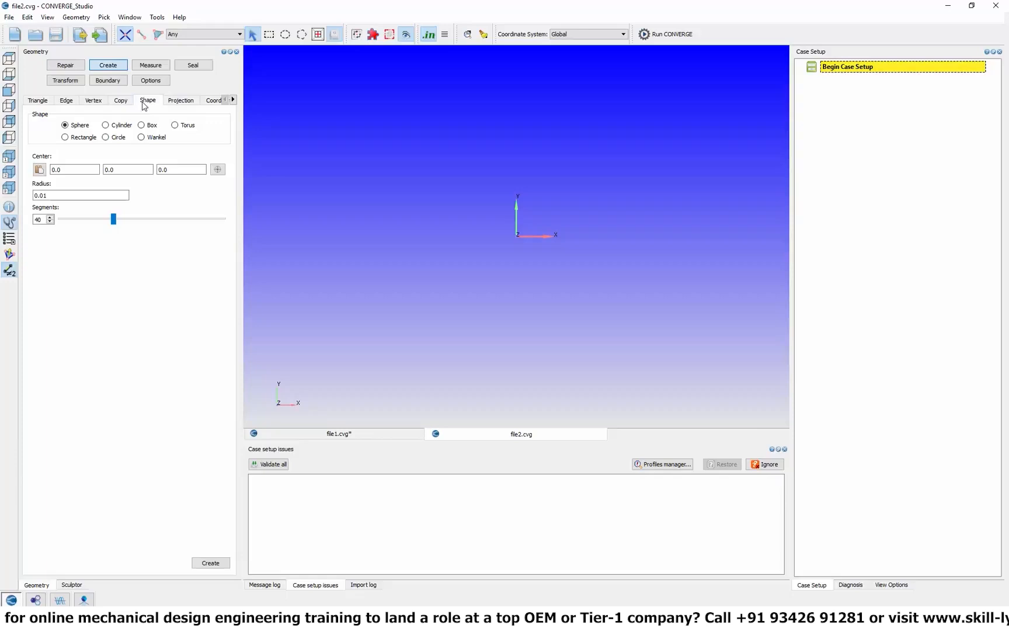
click(122, 126)
click(210, 562)
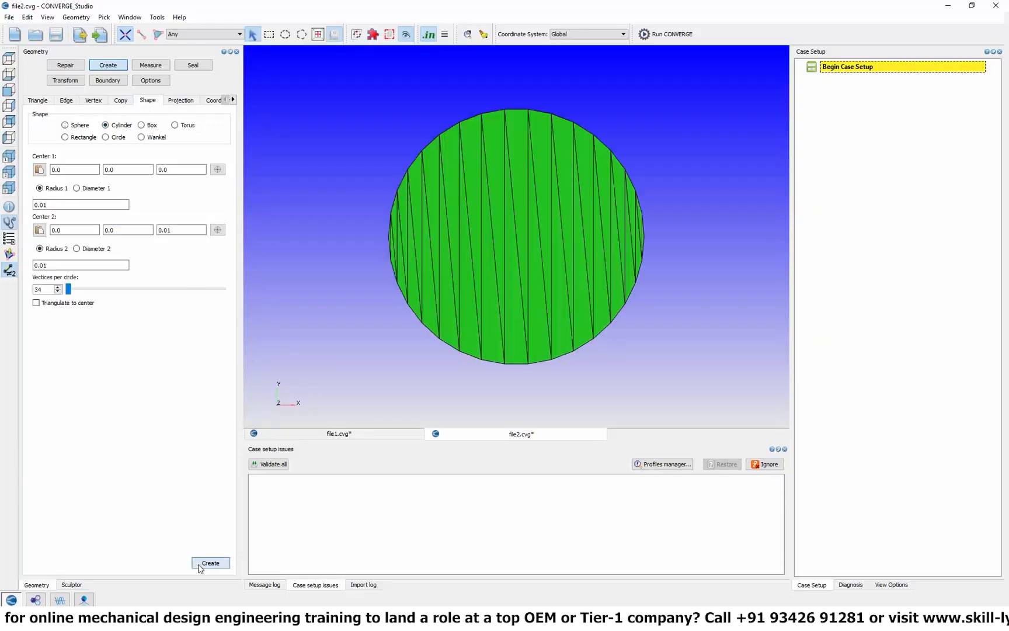
Step: Measure the location of one vertex on the cylinder's upper rim and copy its coordinates from the message log
scroll(574, 228, down, 3)
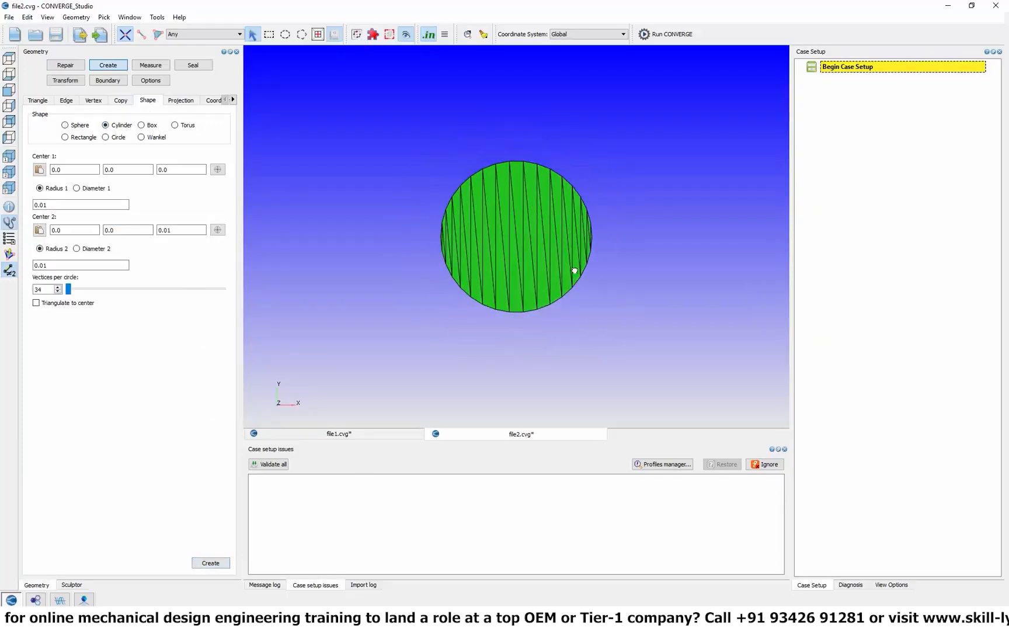
drag(574, 271, 579, 226)
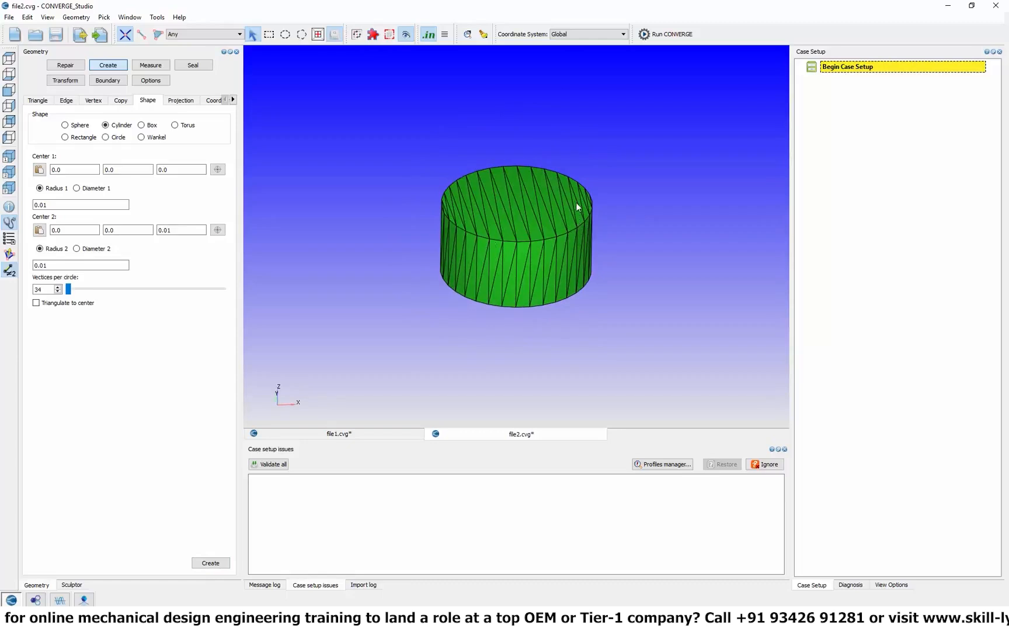
mouse_move(481, 272)
mouse_down()
mouse_move(426, 290)
mouse_move(468, 289)
mouse_up()
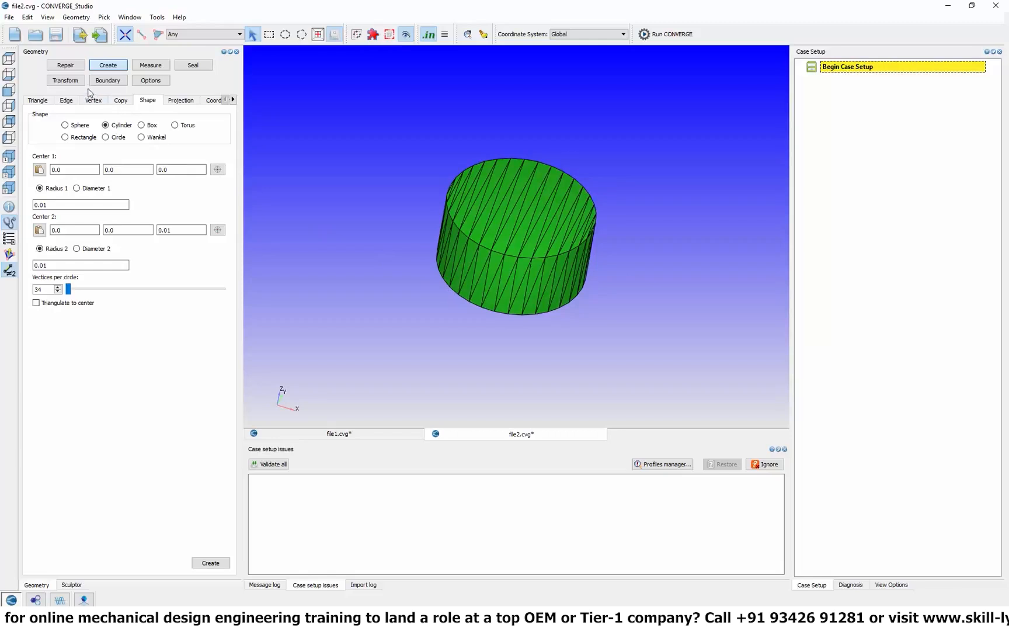
click(70, 84)
click(72, 100)
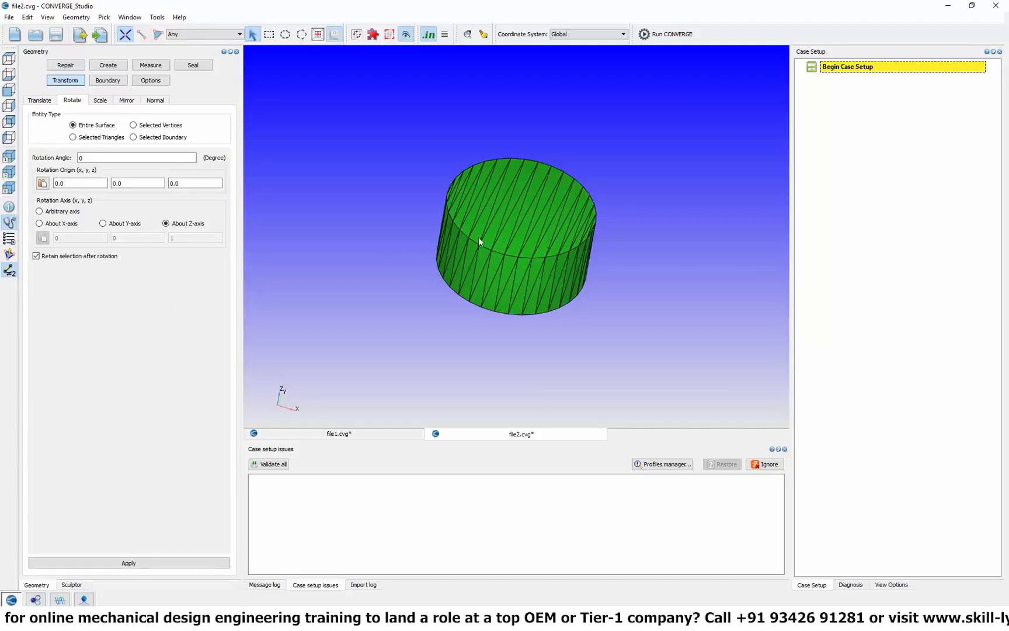
click(150, 66)
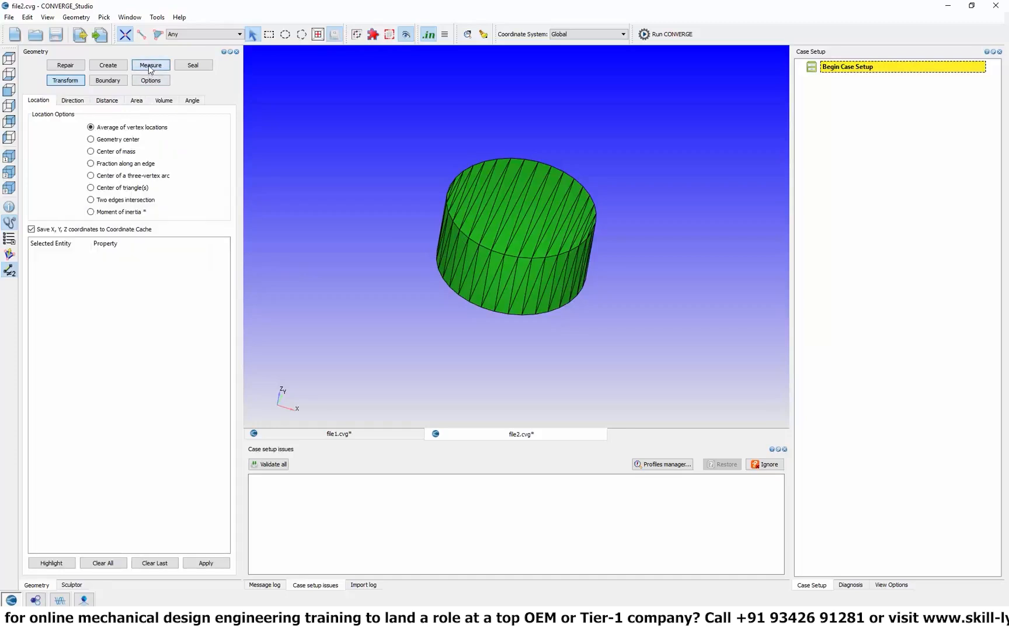
click(470, 239)
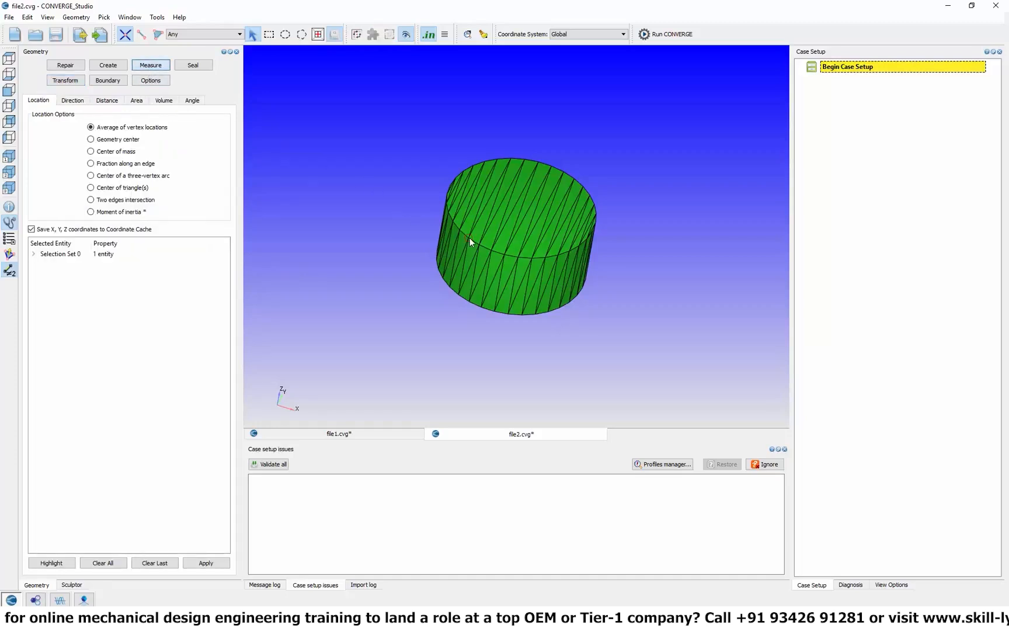
click(205, 562)
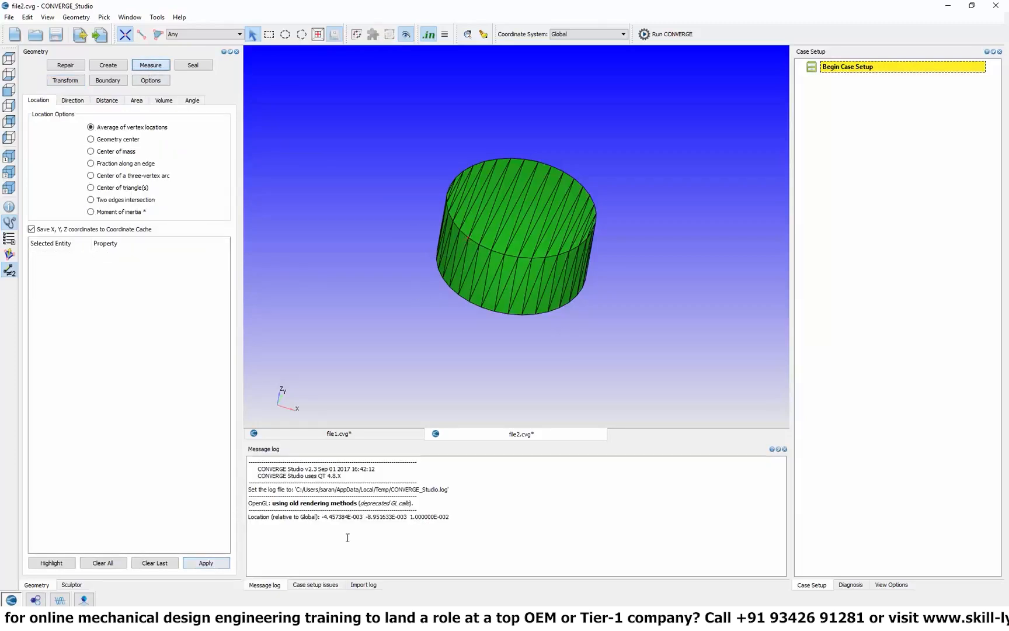
drag(321, 517, 446, 515)
right_click(447, 515)
click(461, 521)
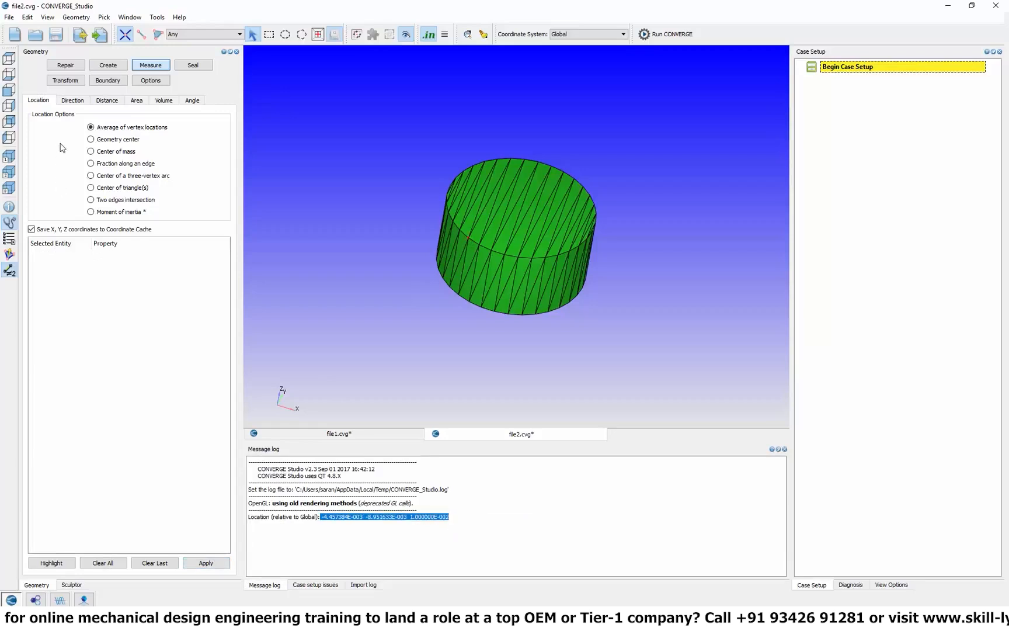
Step: Set up a rotation of the entire surface with the cached vertex coordinates as origin and an angle of 10 degrees
click(65, 81)
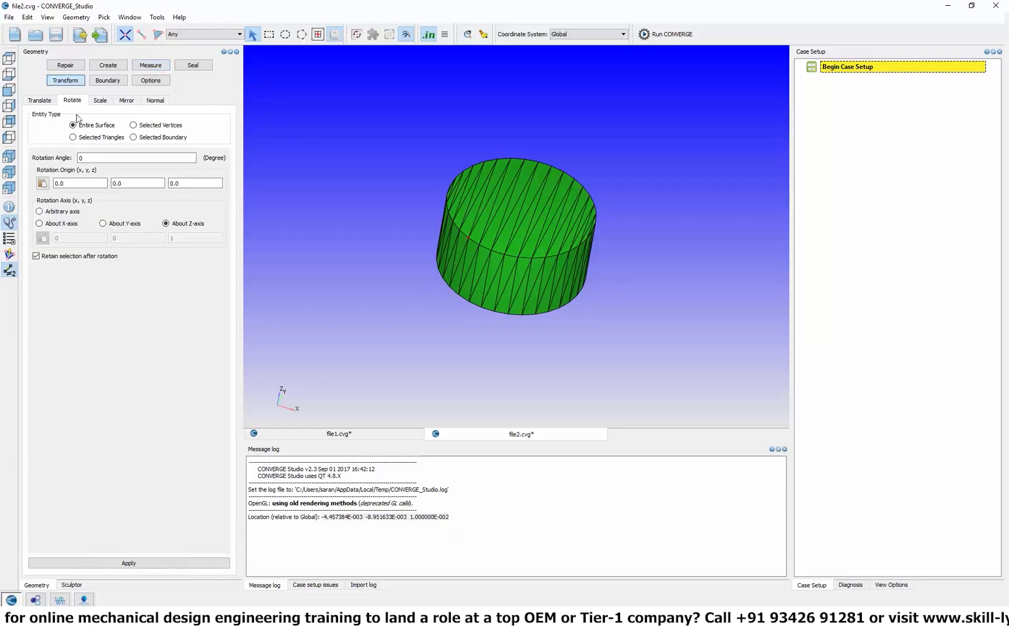
click(43, 183)
click(68, 201)
double_click(80, 158)
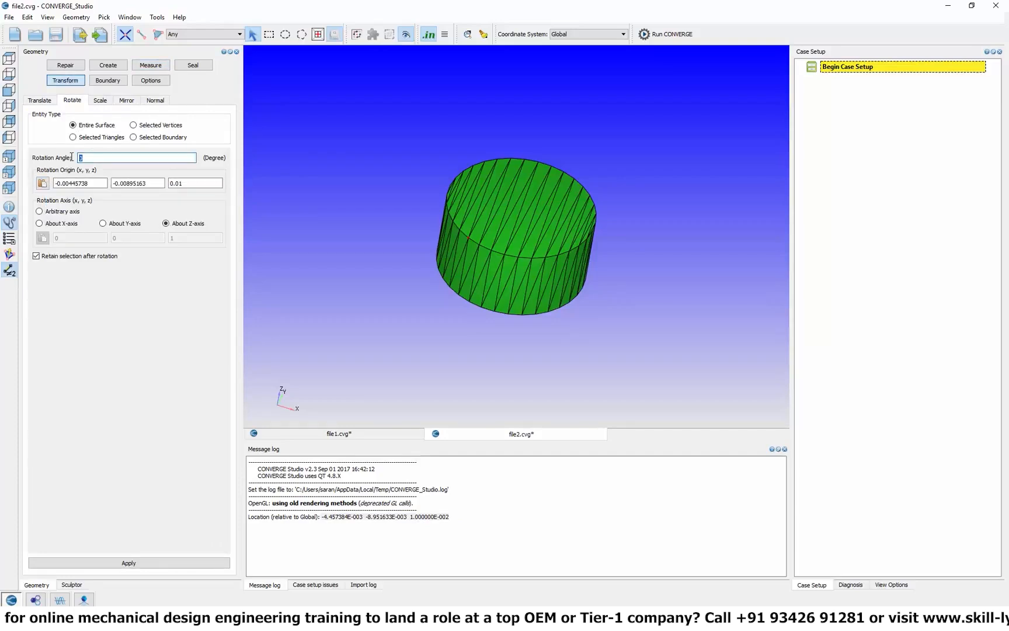
text(10)
click(160, 566)
Step: Rotate the entire cylinder surface repeatedly in 10-degree increments about the Z-axis through the chosen rim vertex
click(9, 60)
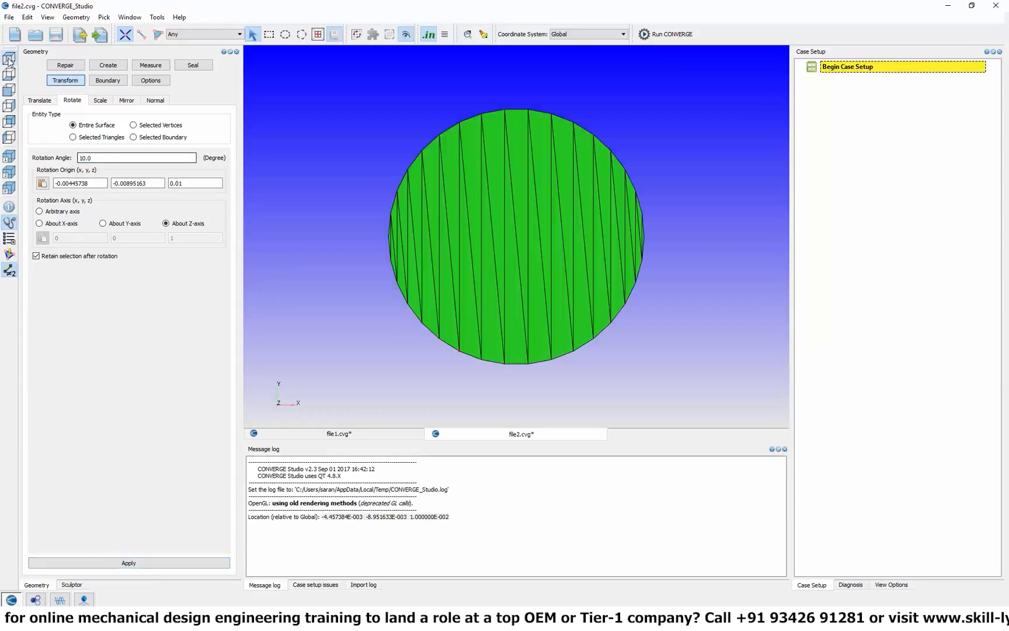
scroll(467, 328, down, 3)
scroll(508, 274, down, 3)
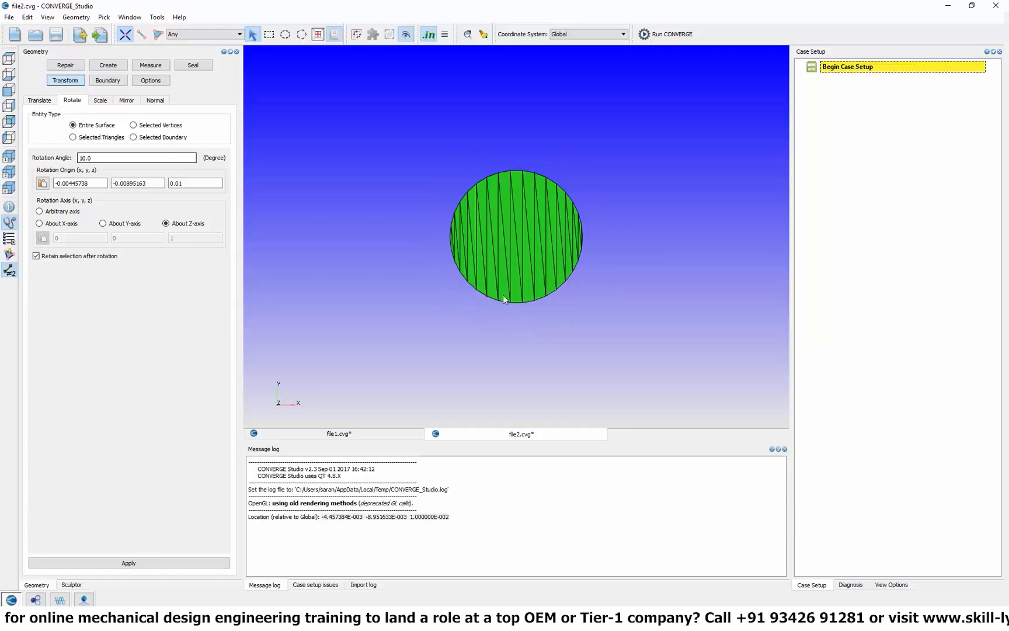
click(157, 565)
click(156, 564)
click(157, 564)
click(156, 564)
click(157, 564)
click(156, 564)
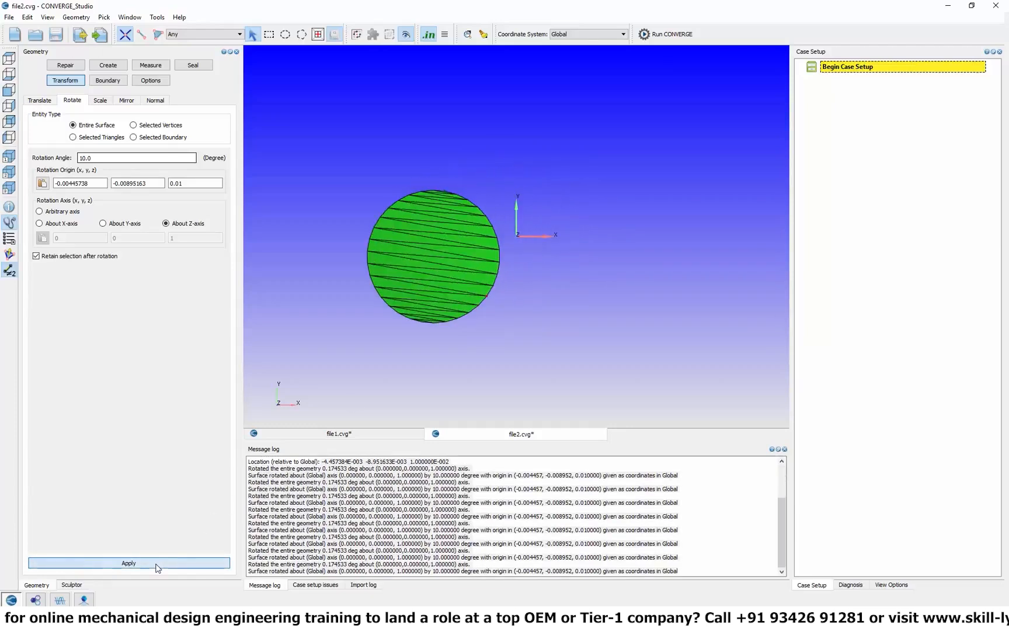
click(157, 564)
click(156, 564)
click(156, 564)
click(157, 564)
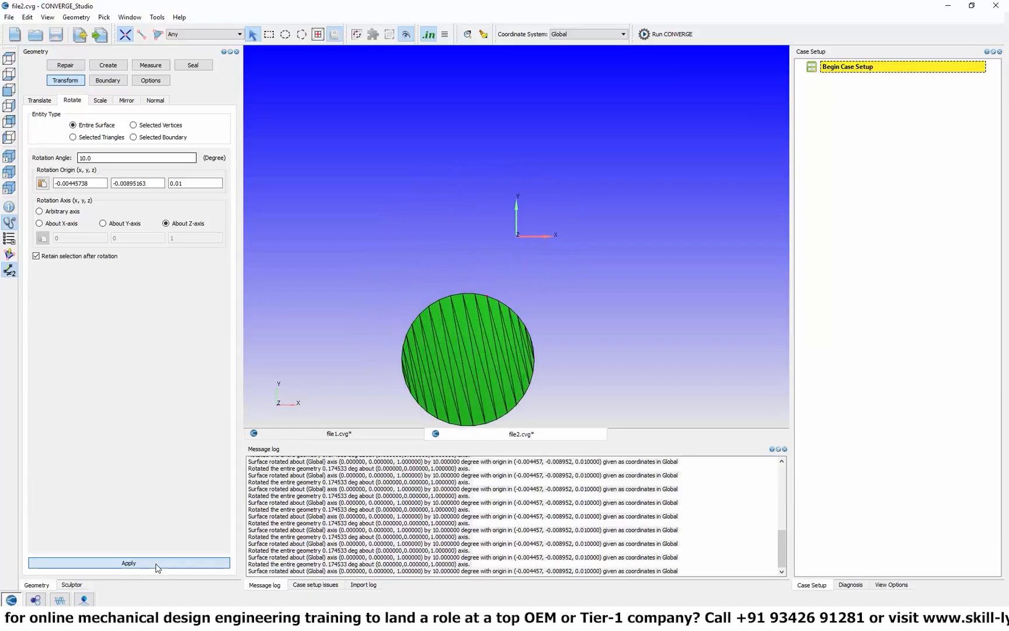
click(157, 564)
click(156, 564)
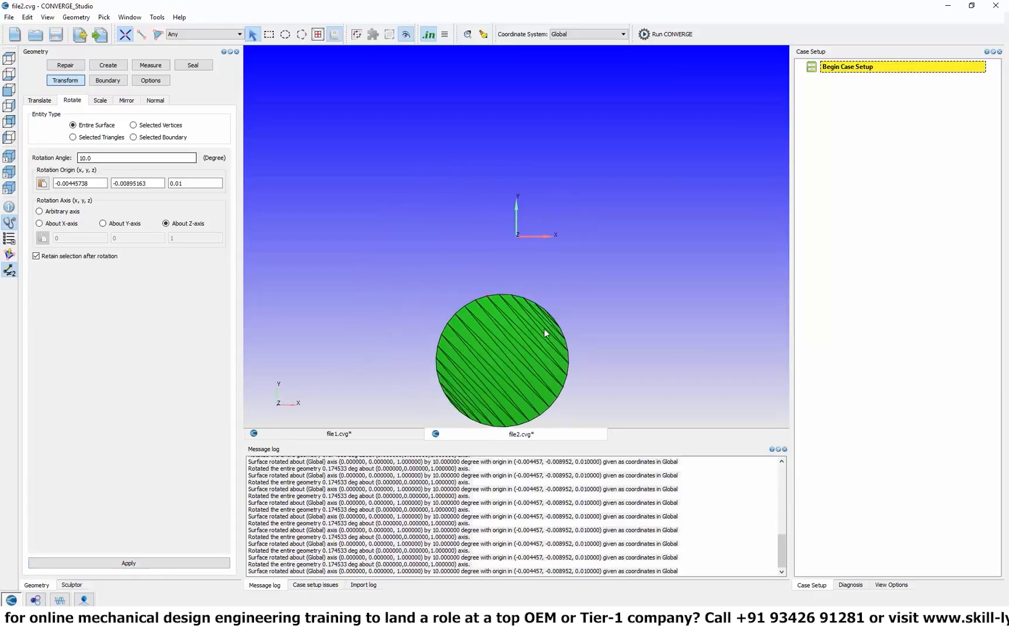
Step: Measure the arc normal of the cylinder's end face from three vertices on its rim, saving the direction vector to the coordinate cache
middle_drag(539, 336, 550, 246)
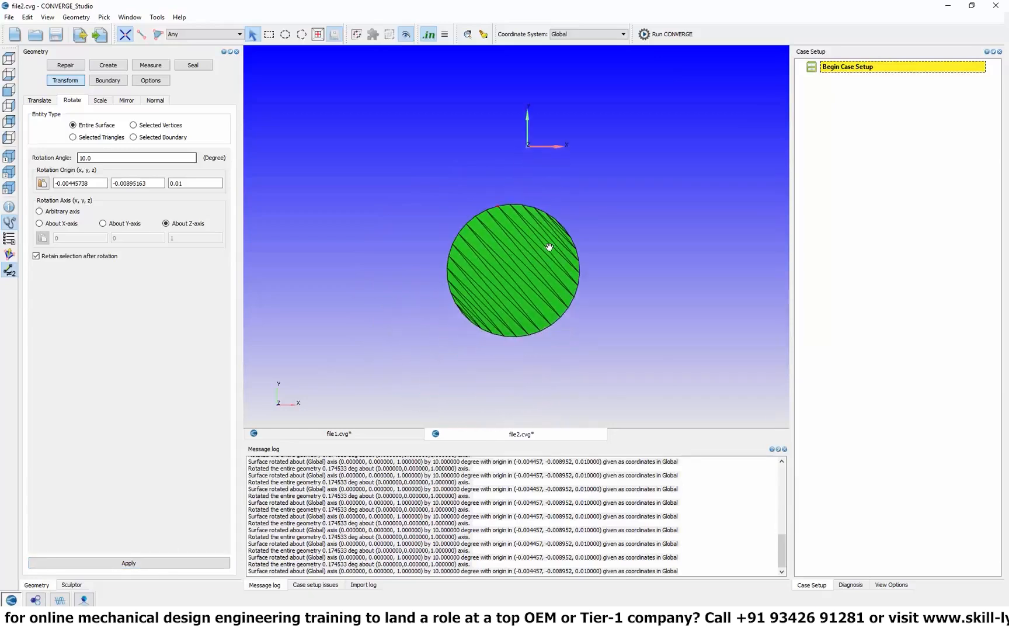
scroll(549, 247, up, 1)
click(151, 66)
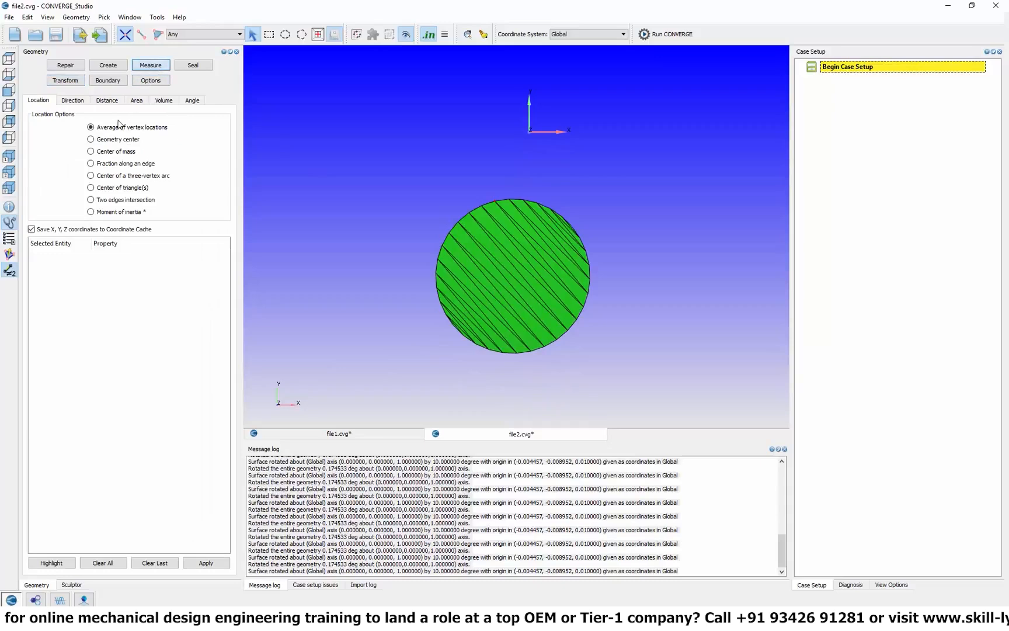
click(80, 106)
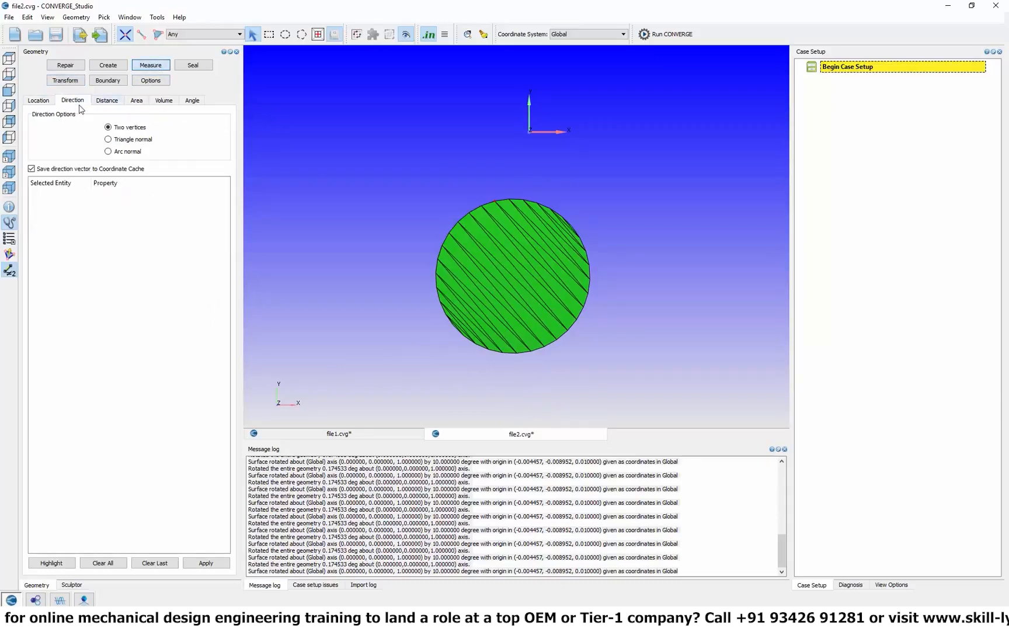
click(109, 152)
click(459, 220)
click(524, 200)
click(577, 318)
drag(599, 223, 481, 237)
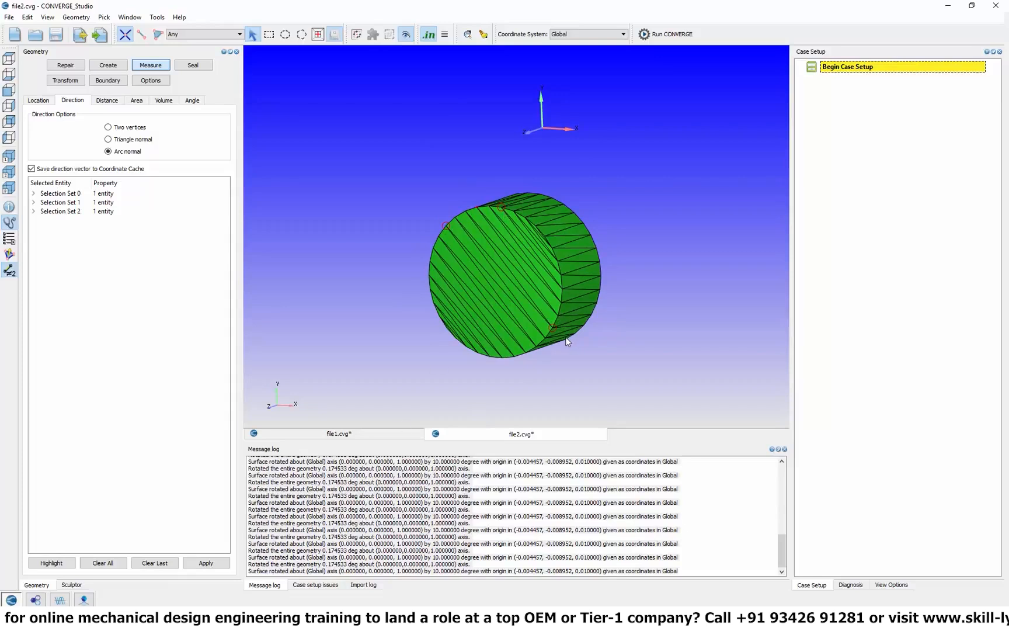
click(204, 564)
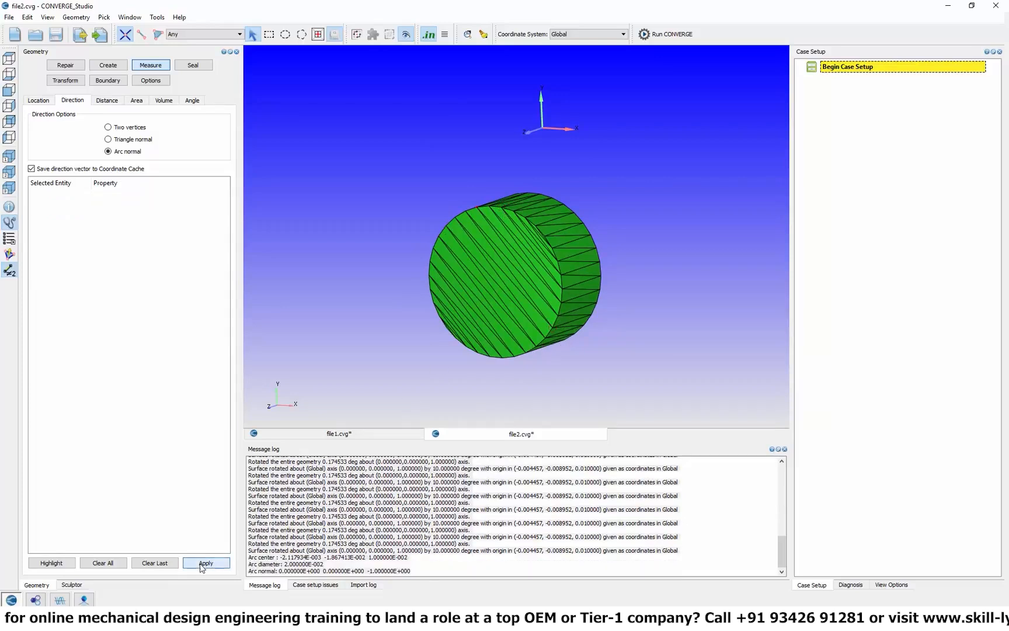
Step: Copy the arc center coordinates of the cylinder's end face from the message log
key(ctrl+a)
click(283, 557)
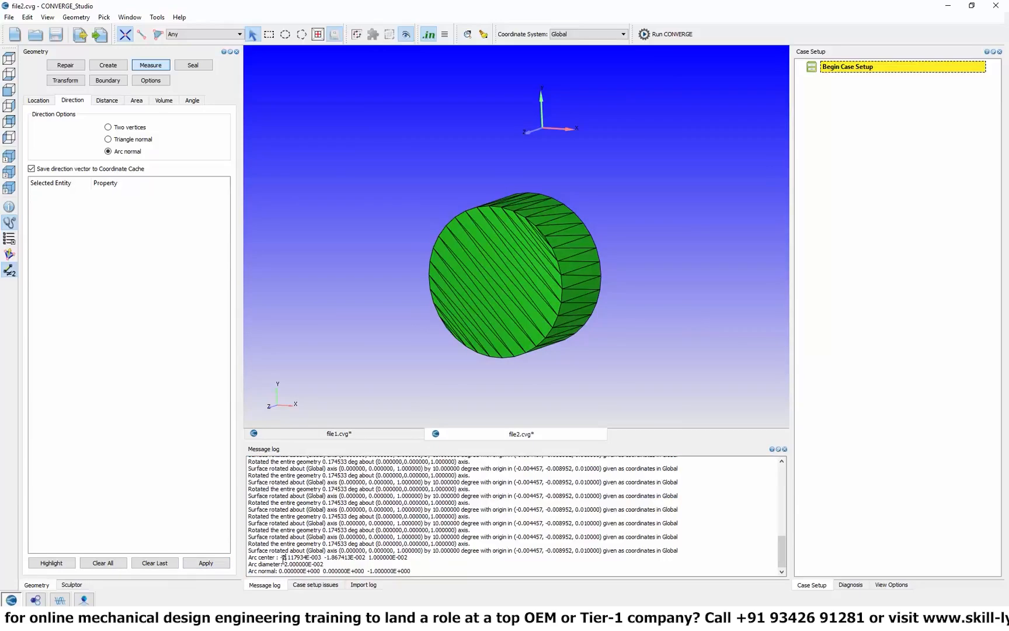
drag(280, 558, 408, 559)
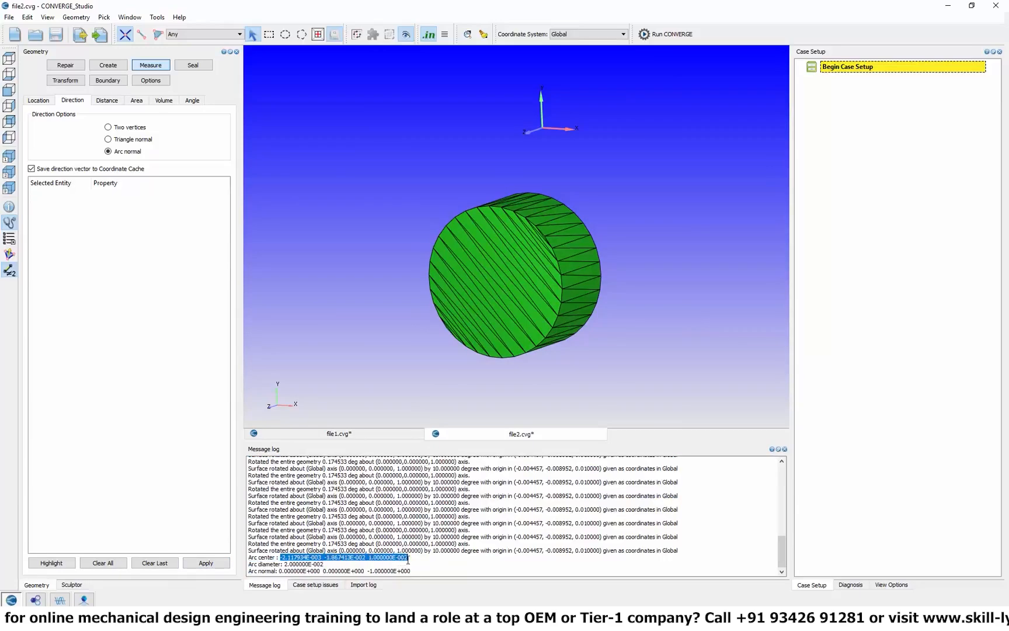
right_click(408, 559)
click(416, 567)
Step: Create a vertex by coordinate at the copied arc center, -0.00211793, -0.01867413, 0.01
click(110, 66)
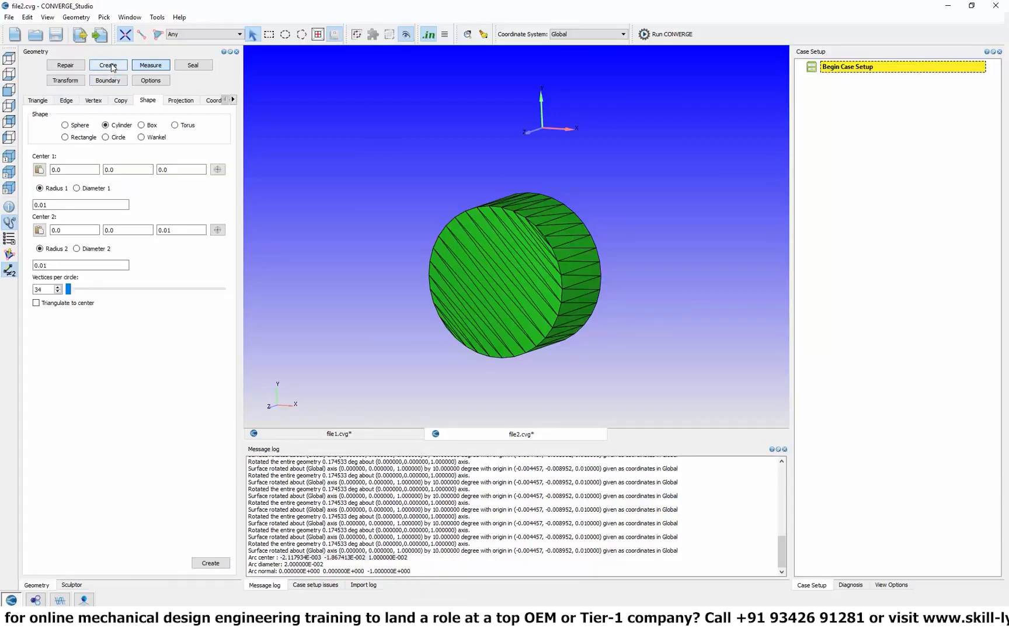
click(93, 101)
click(39, 127)
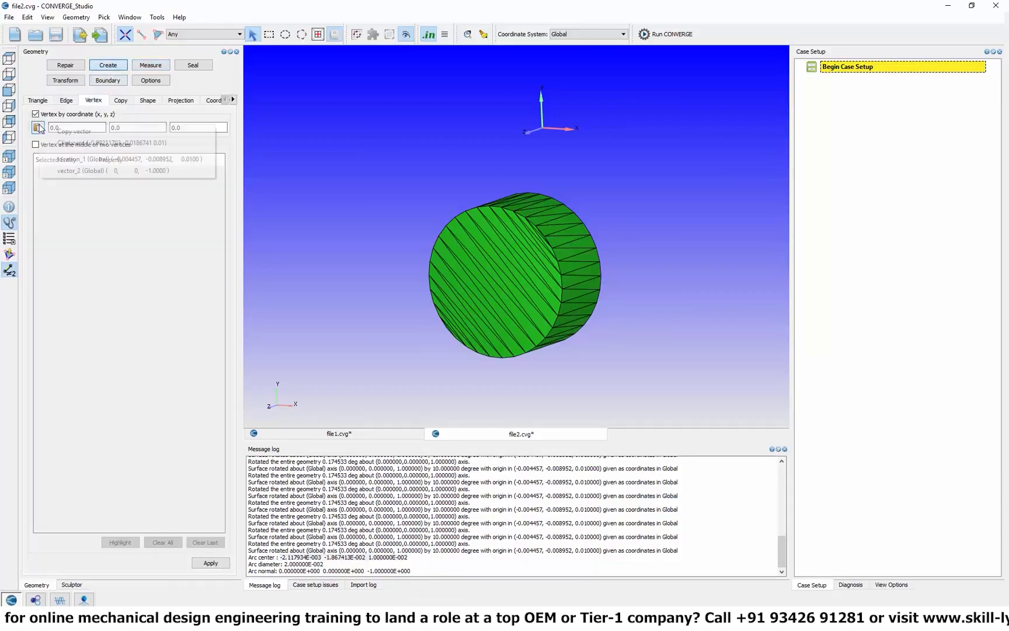
click(82, 143)
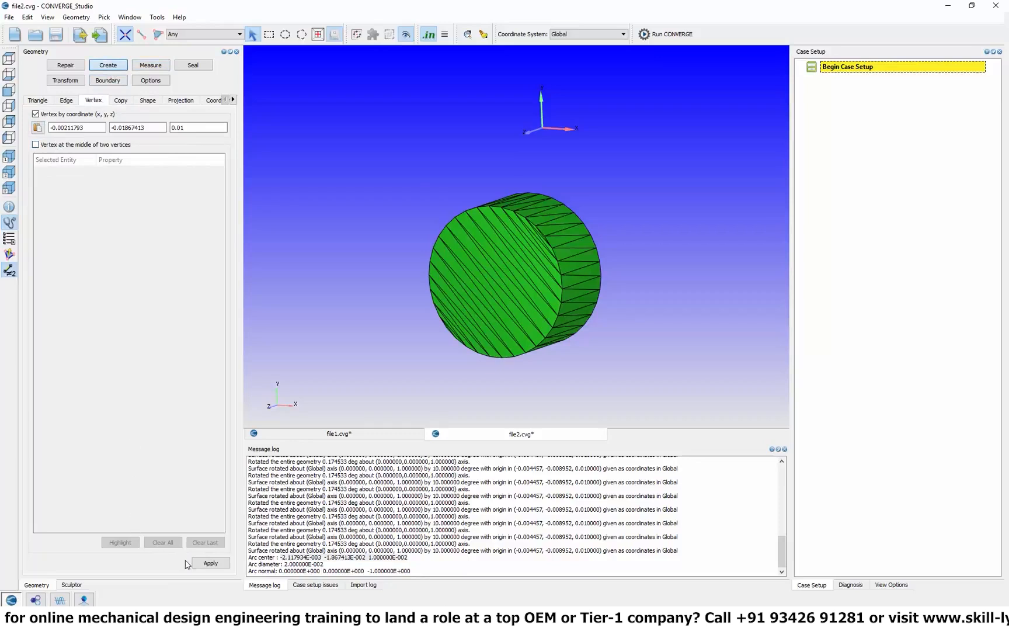
click(204, 565)
Step: Rotate the entire surface repeatedly in 10-degree increments about the Z-axis, using the copied arc center coordinates as the rotation origin
click(81, 82)
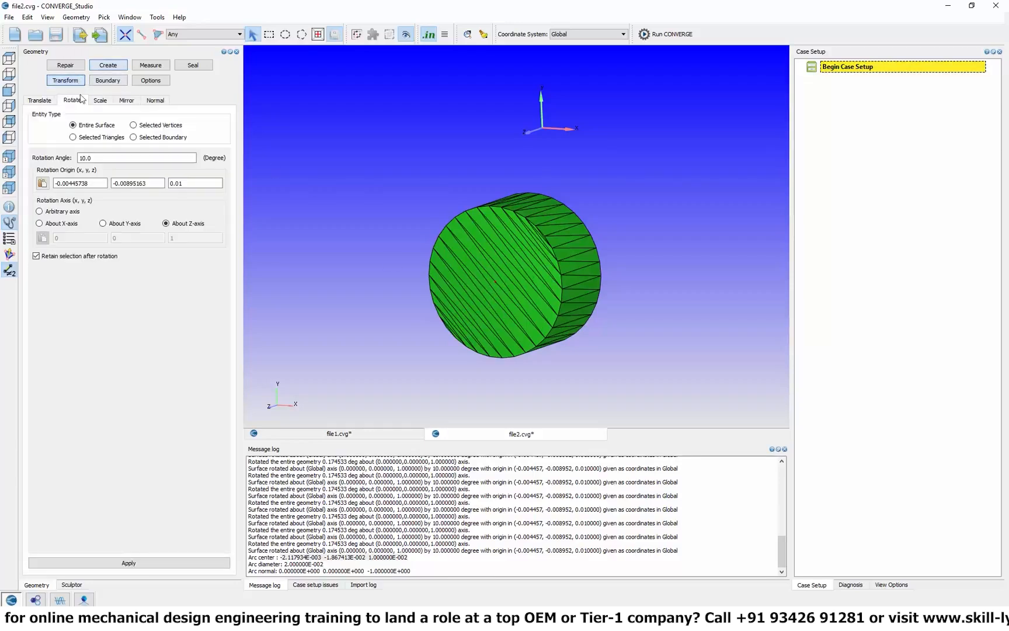
click(43, 184)
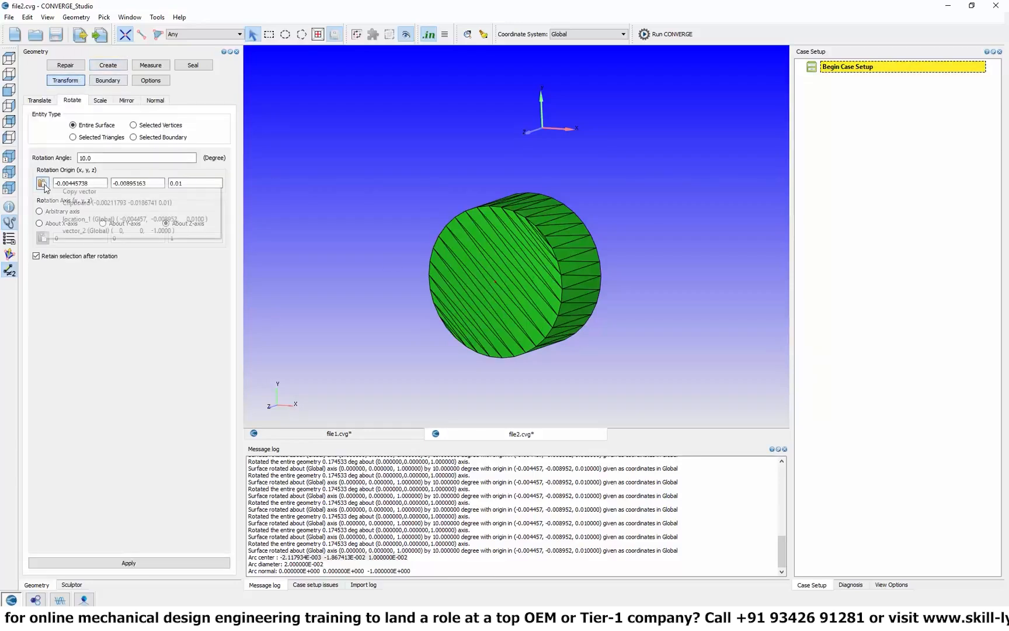
click(67, 203)
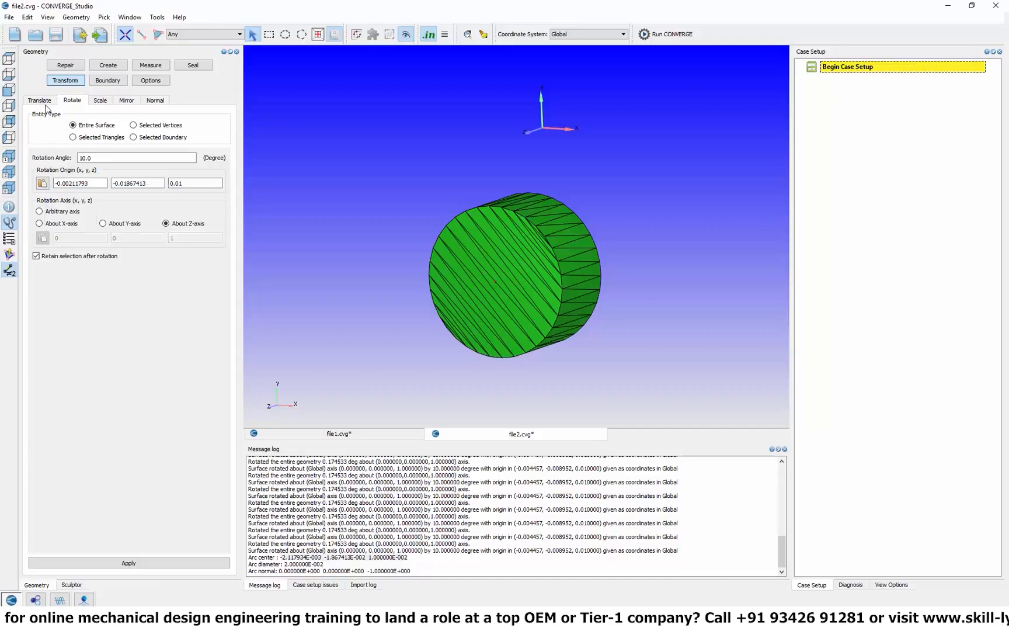
click(9, 59)
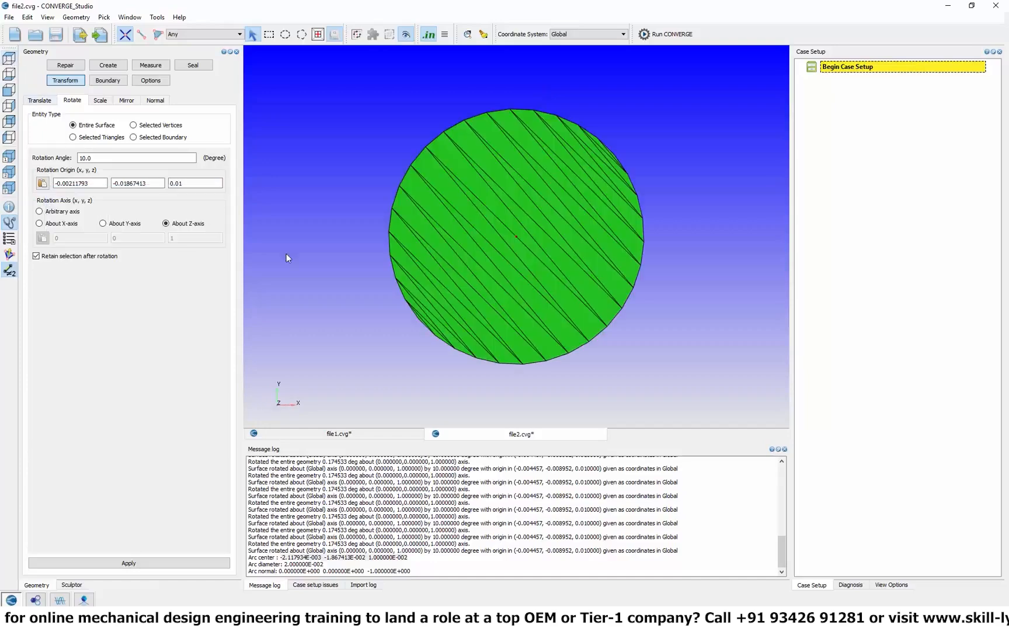
click(171, 563)
click(171, 564)
click(171, 564)
click(171, 565)
click(172, 564)
click(171, 564)
click(172, 564)
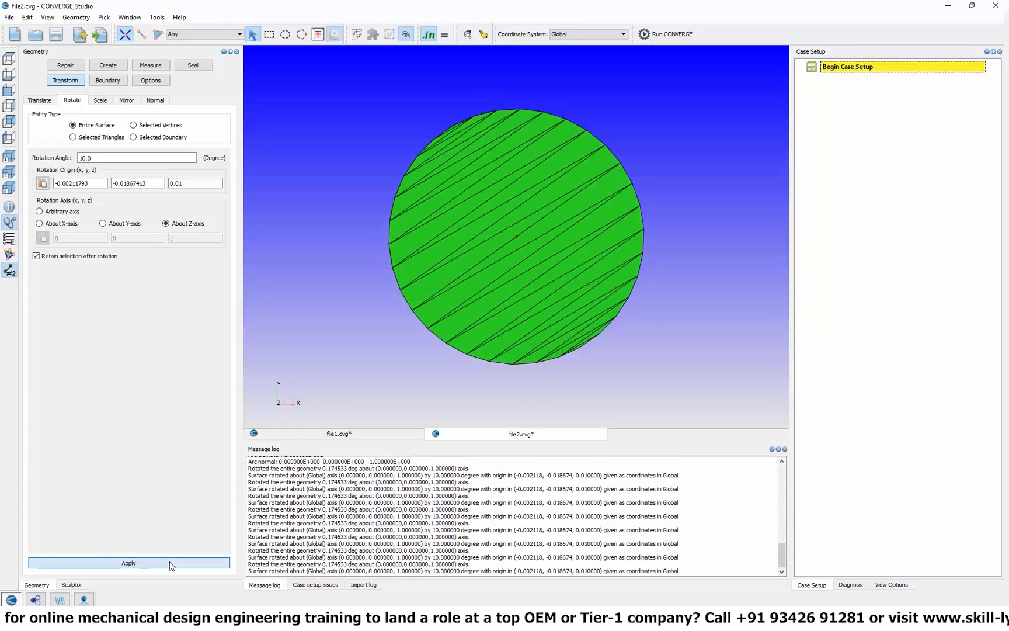
click(171, 564)
click(171, 564)
click(171, 564)
click(171, 565)
click(171, 564)
click(171, 564)
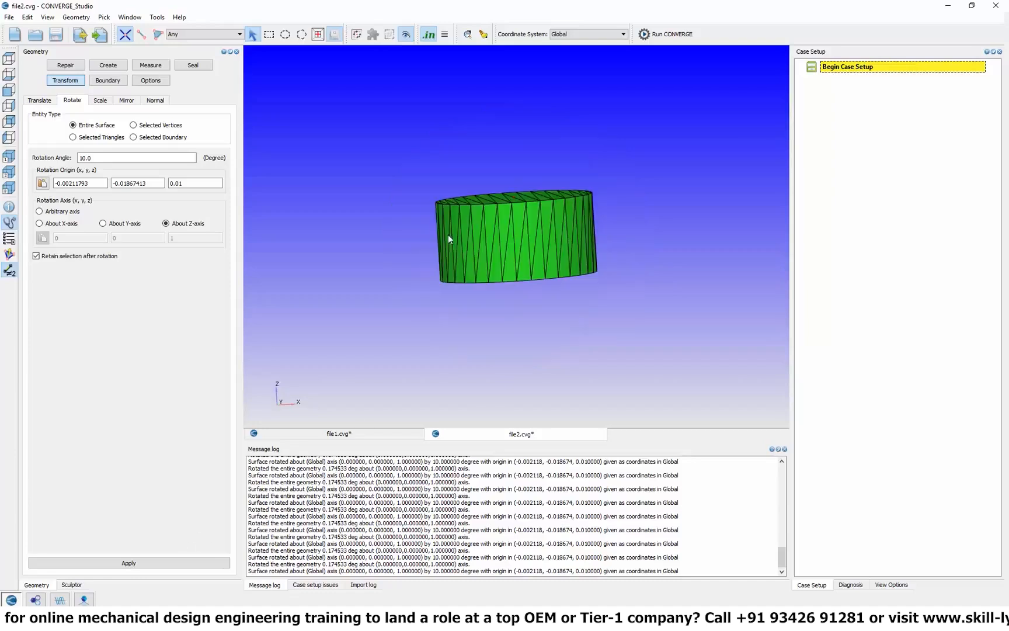
Step: Rotate the entire surface 45 degrees about the Y-axis with the rotation origin at 0, 0, 0
click(7, 91)
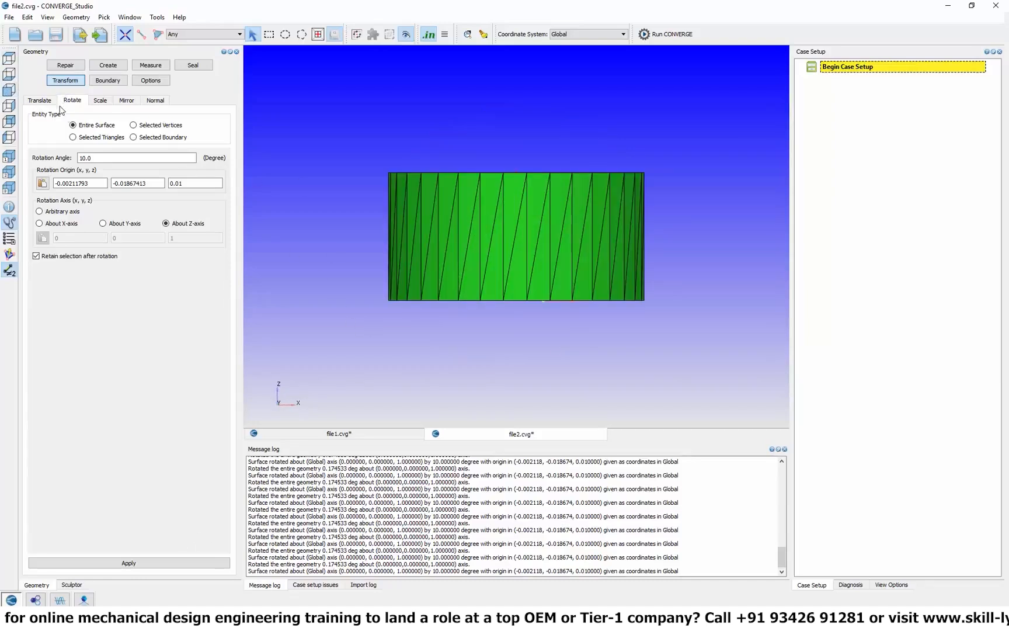
click(124, 224)
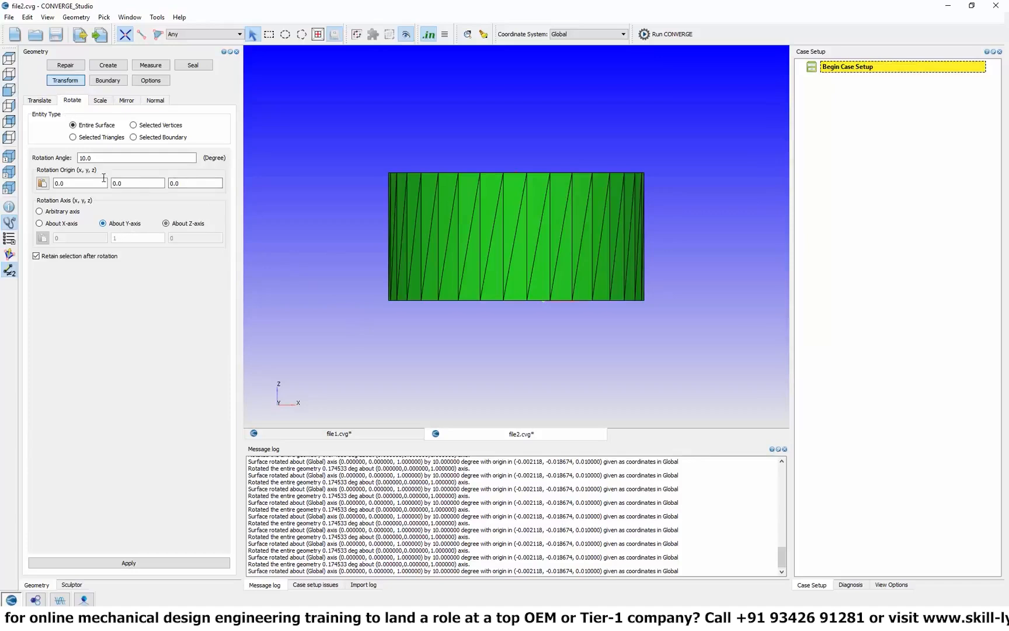
drag(94, 159, 54, 149)
text(45)
click(121, 563)
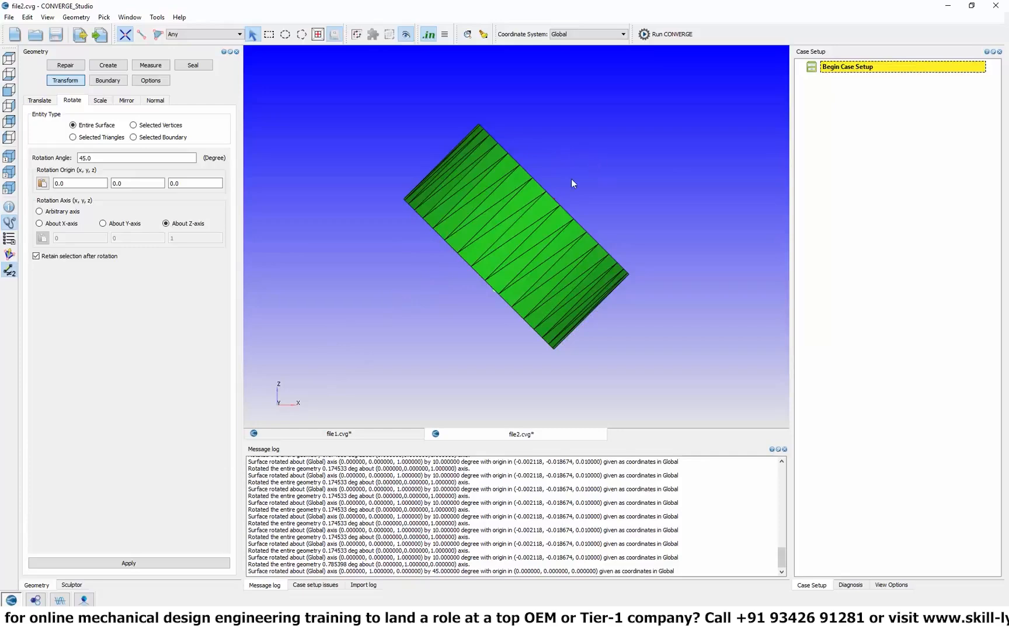
Step: Measure the arc normal of the tilted cylinder's end face from three rim vertices and highlight the resulting vector in the message log
drag(626, 169, 535, 195)
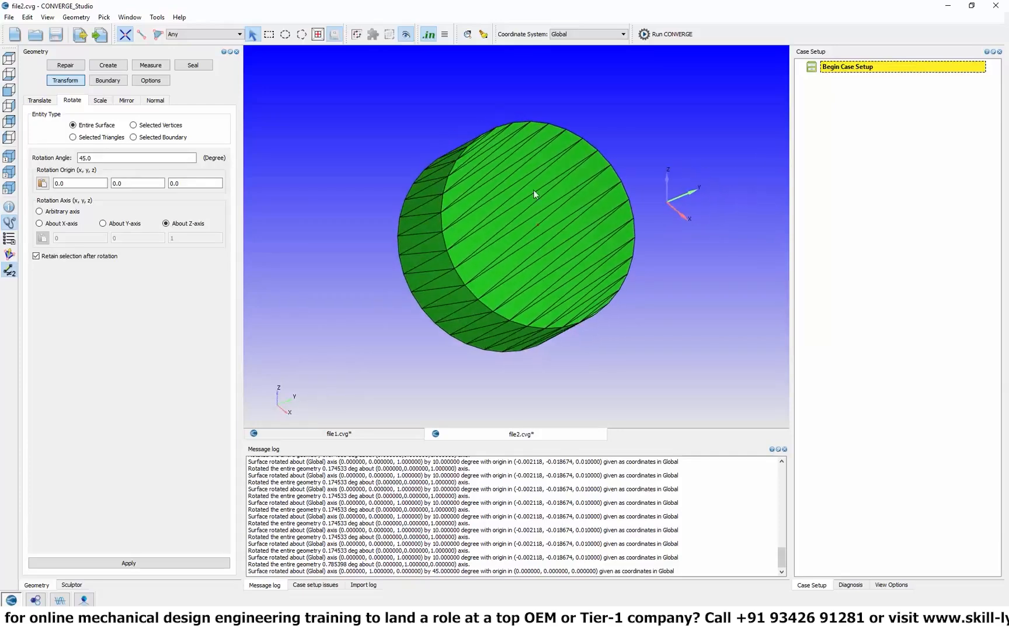
click(158, 66)
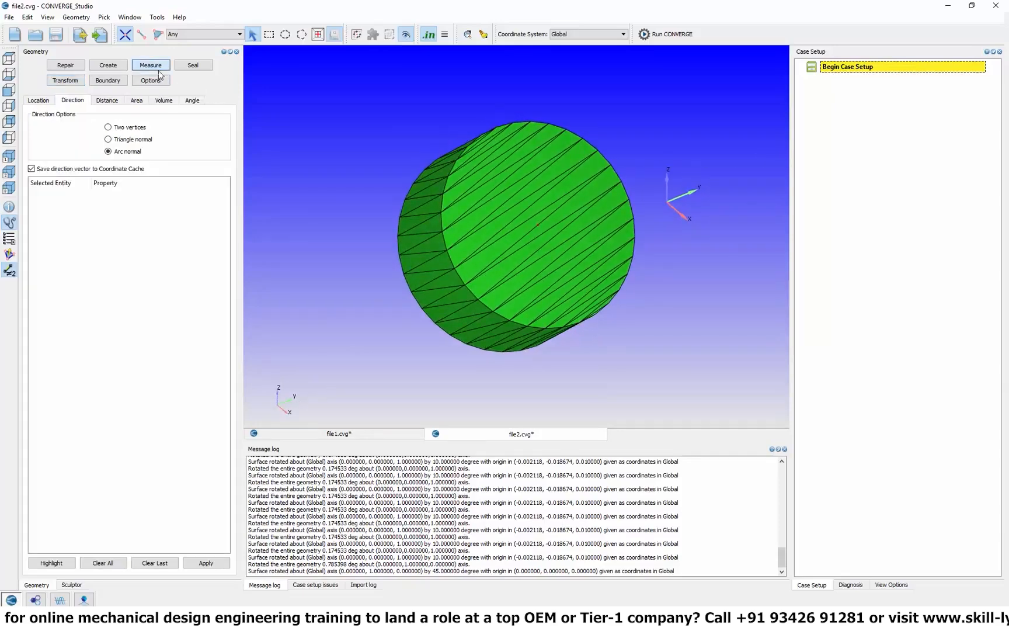
click(465, 285)
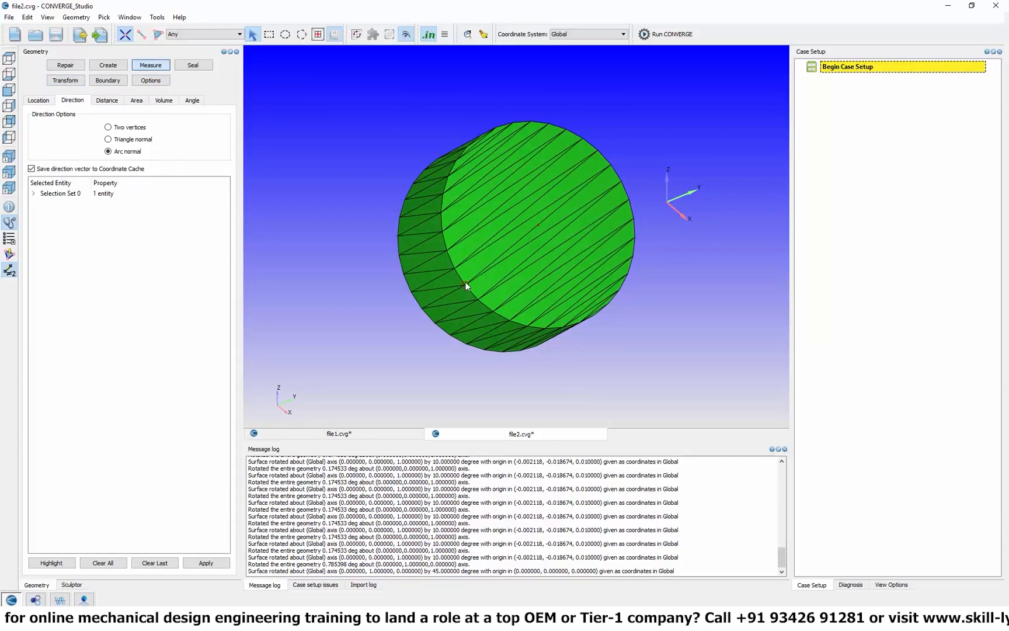
click(448, 176)
click(583, 140)
click(206, 563)
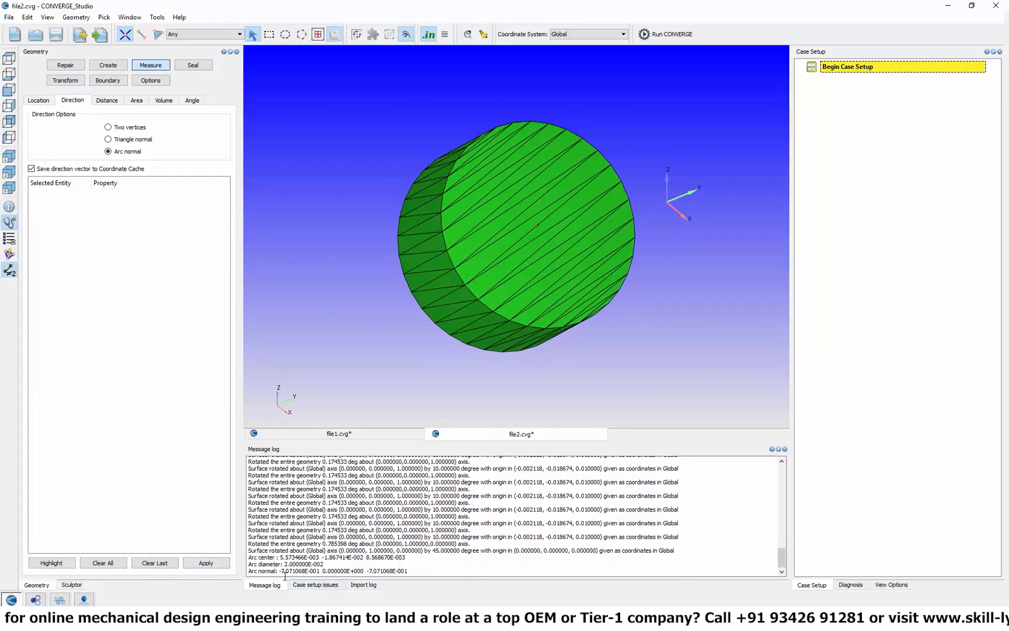
drag(278, 570, 422, 572)
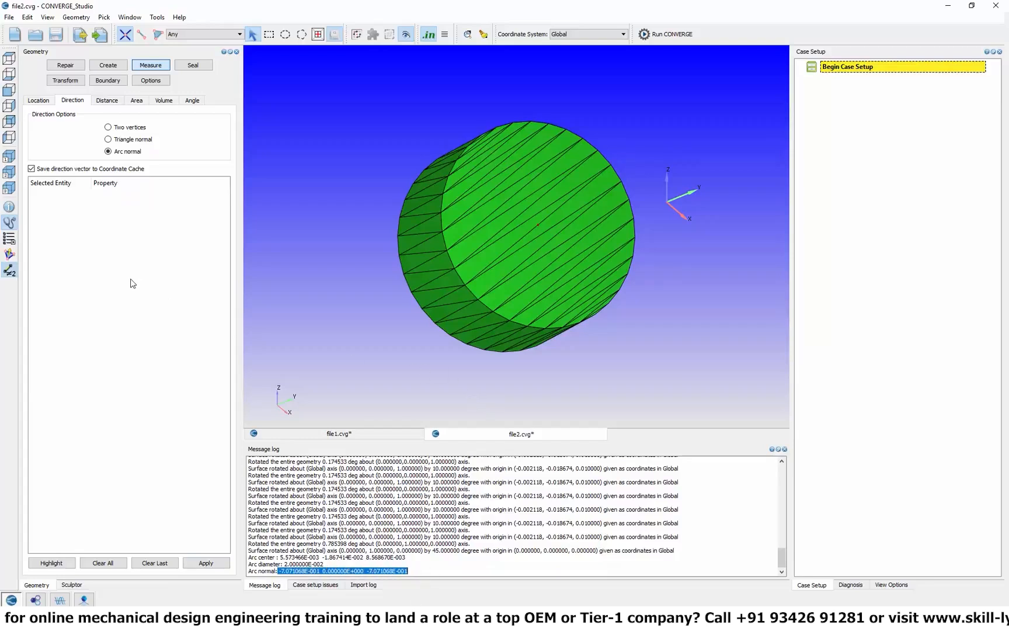
Step: Measure the triangle normal of one triangle on the cylinder's end face and copy the vector from the message log
click(109, 140)
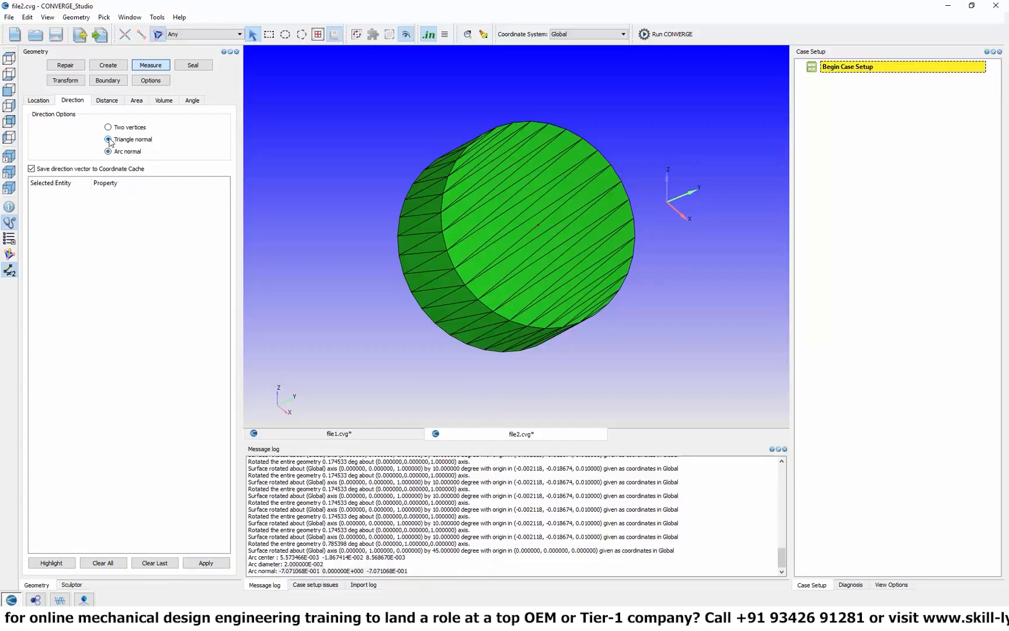
click(506, 246)
click(205, 563)
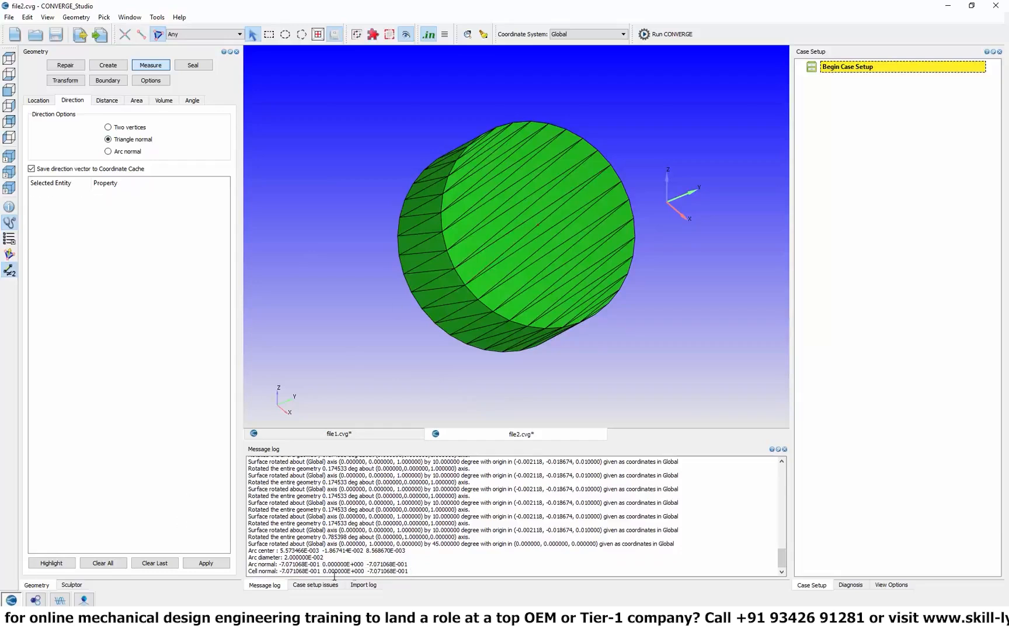
shift+click(278, 574)
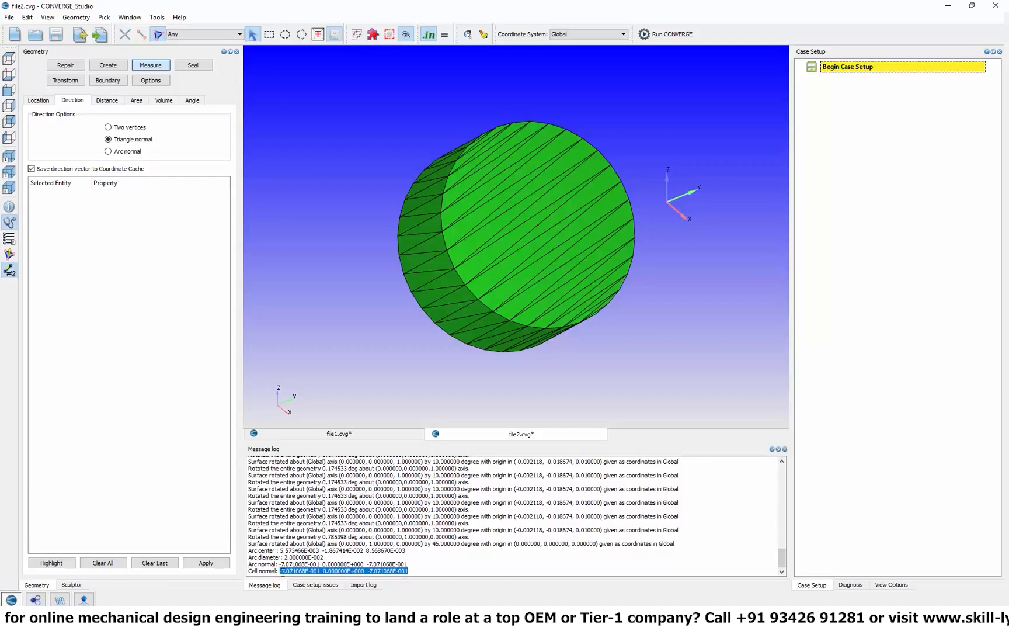
right_click(282, 572)
click(302, 578)
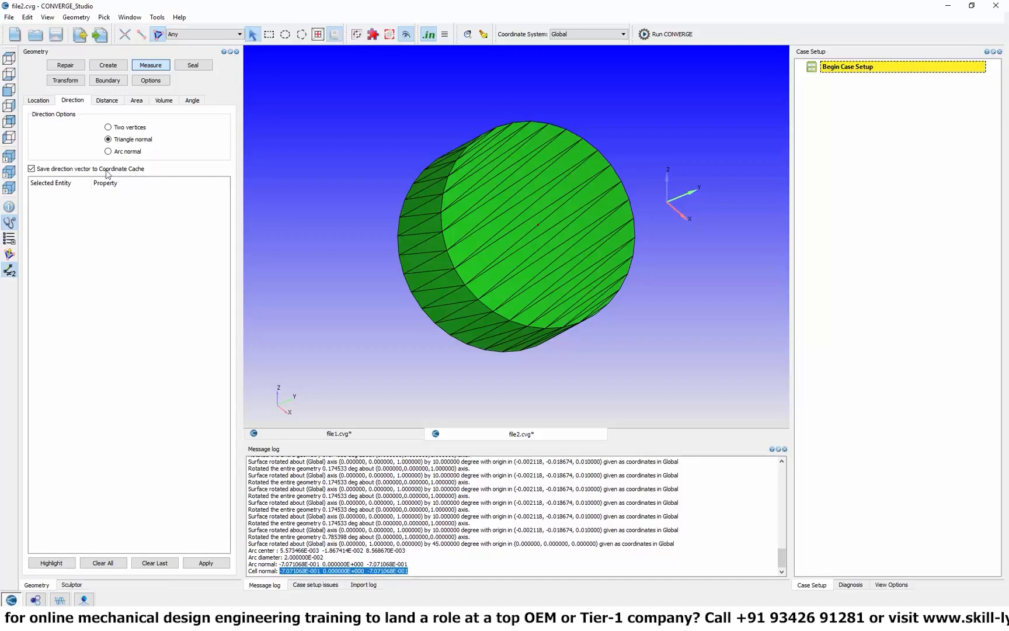
Step: Set the rotation to an arbitrary axis using the copied normal vector -0.7071068, 0, -0.7071068
click(67, 82)
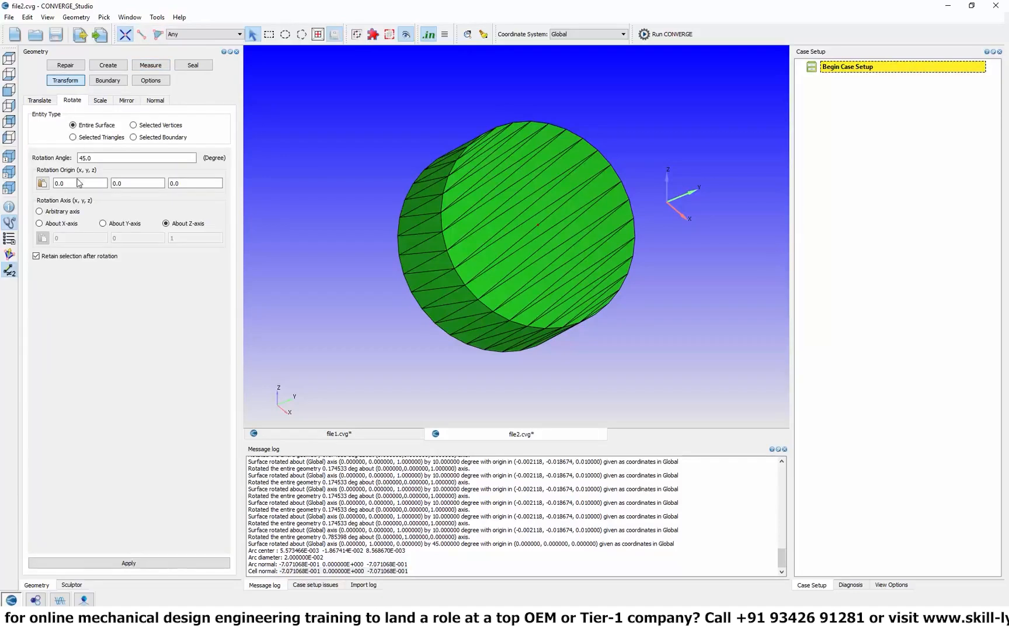
click(56, 186)
click(62, 214)
click(42, 237)
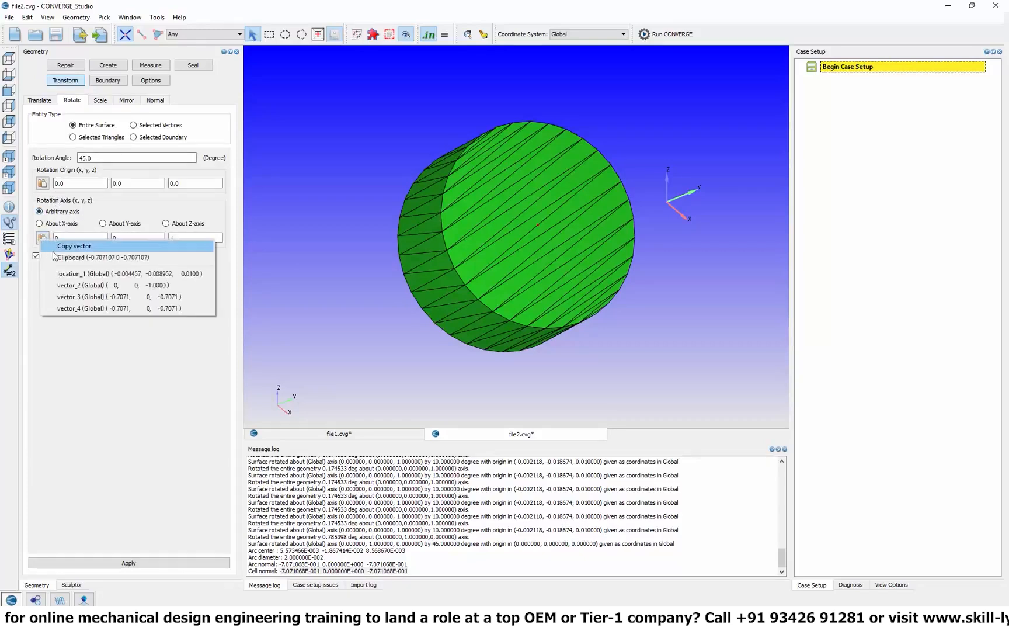
click(55, 257)
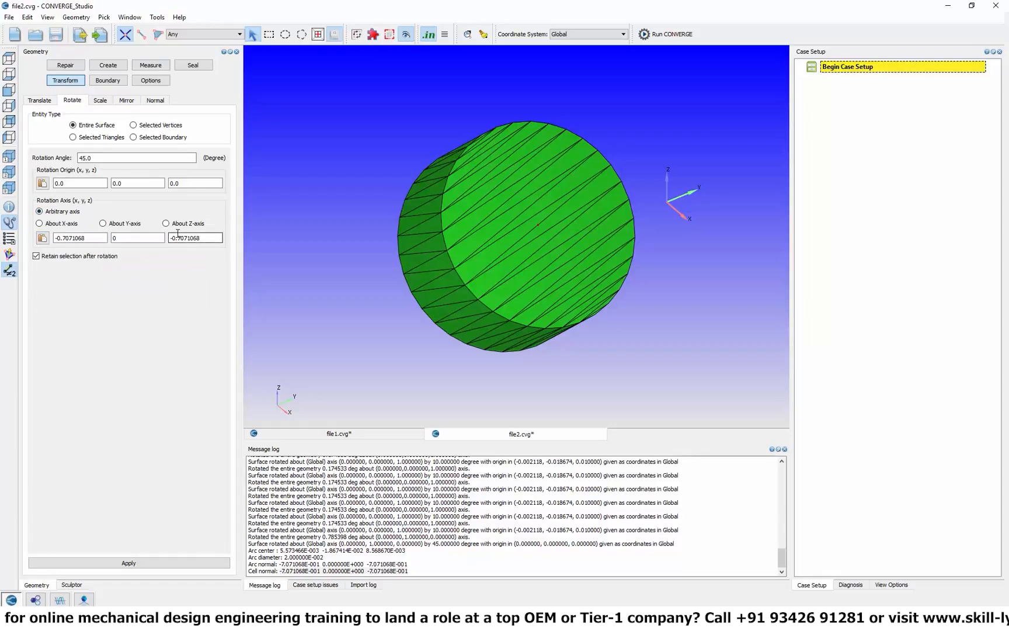
Step: Measure the location of the vertex at the end face's center and copy its coordinates from the message log
click(142, 65)
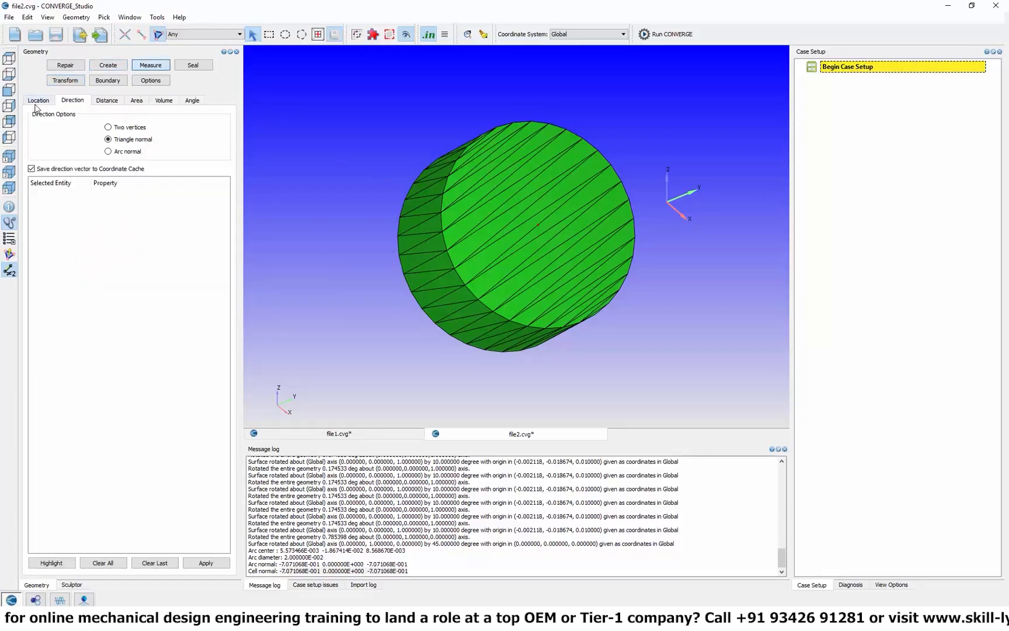
click(37, 104)
click(536, 228)
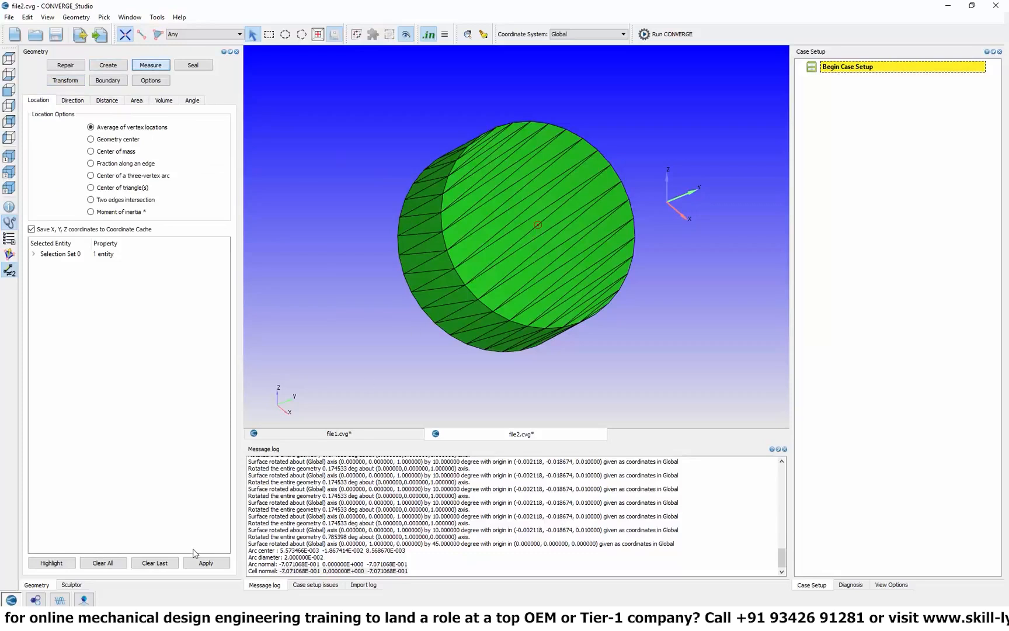
click(208, 564)
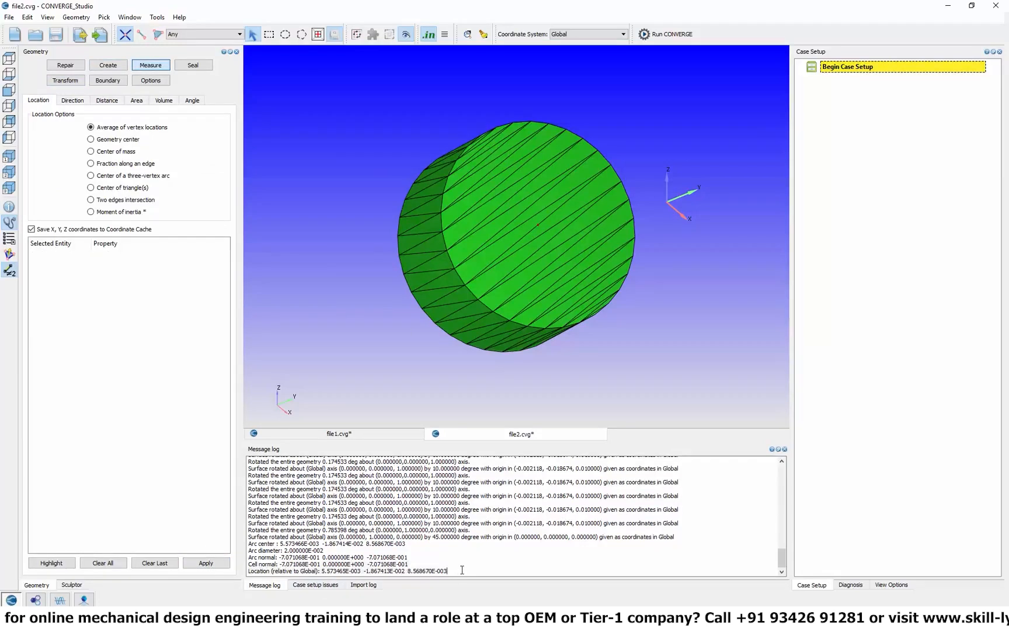
drag(462, 570, 323, 570)
right_click(331, 571)
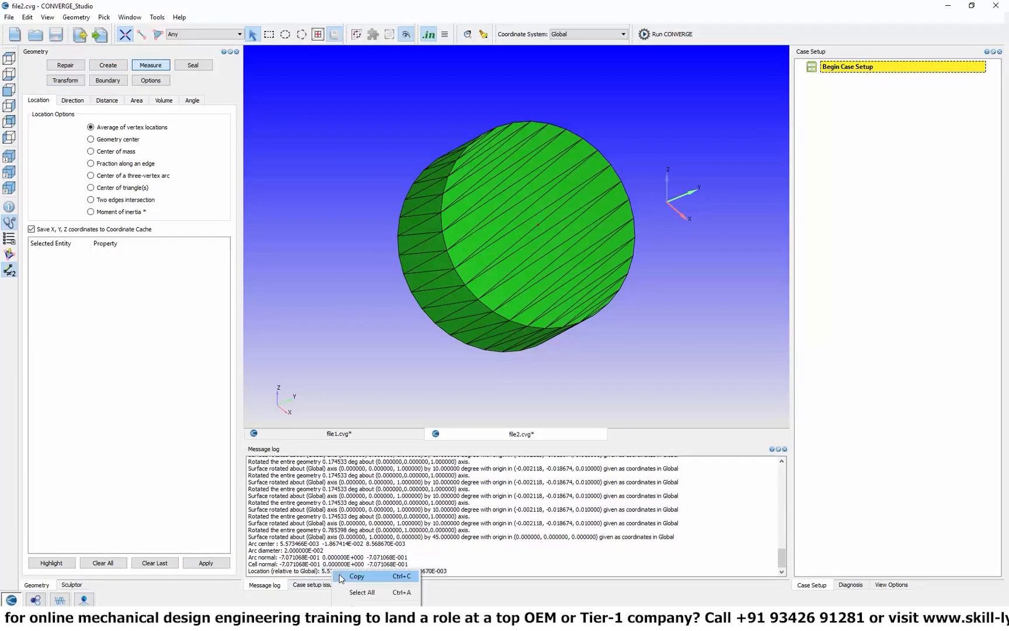
click(343, 577)
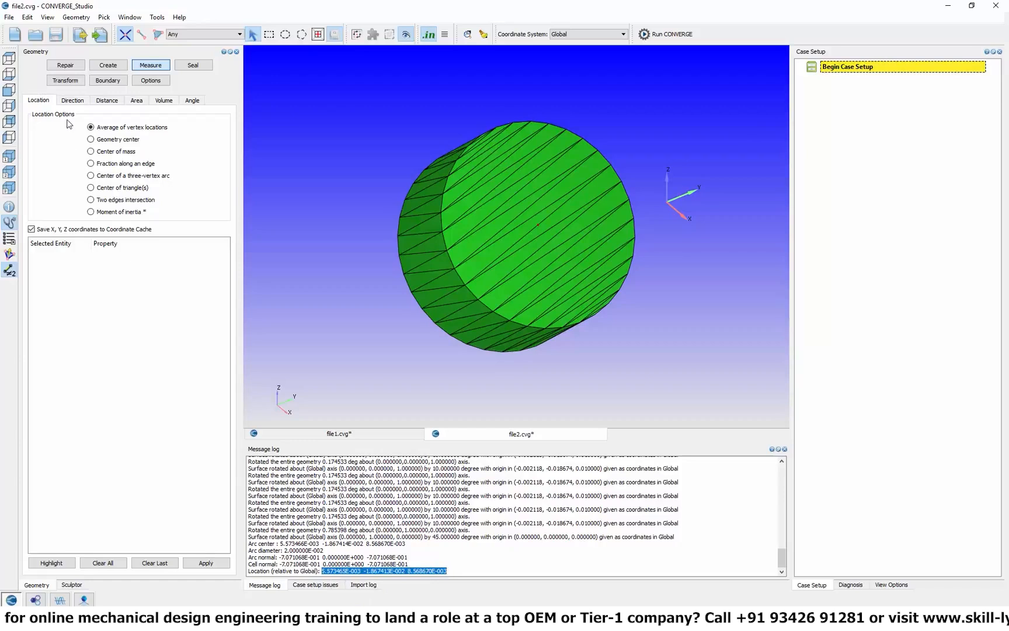
Step: Rotate the entire surface repeatedly in 45-degree increments about the arbitrary axis, with the copied center coordinates 0.00557346, -0.01867413, 0.00856867 as origin
click(66, 81)
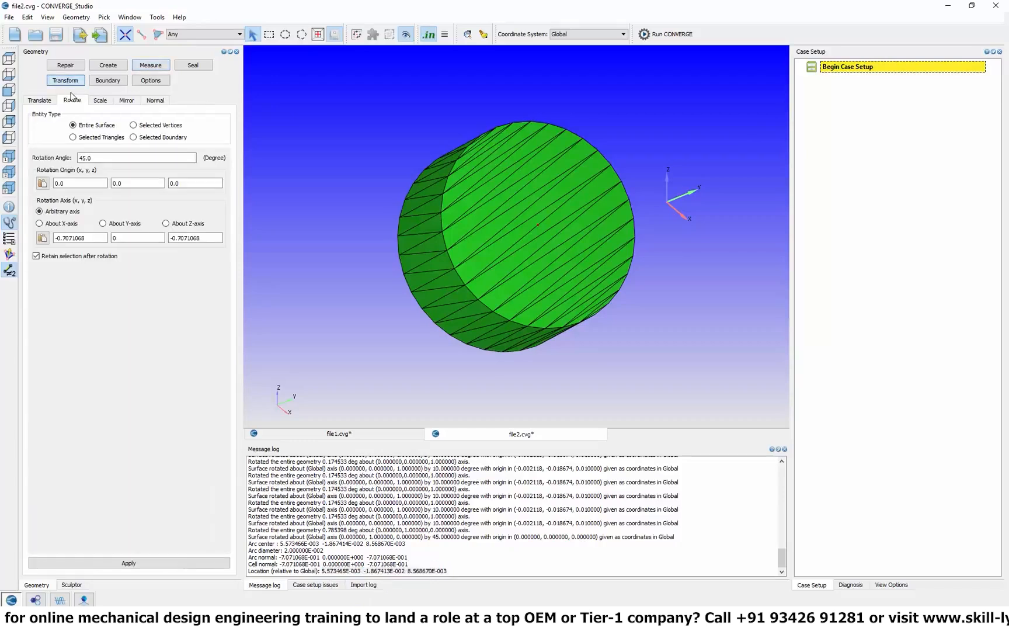
click(42, 183)
click(58, 202)
click(8, 90)
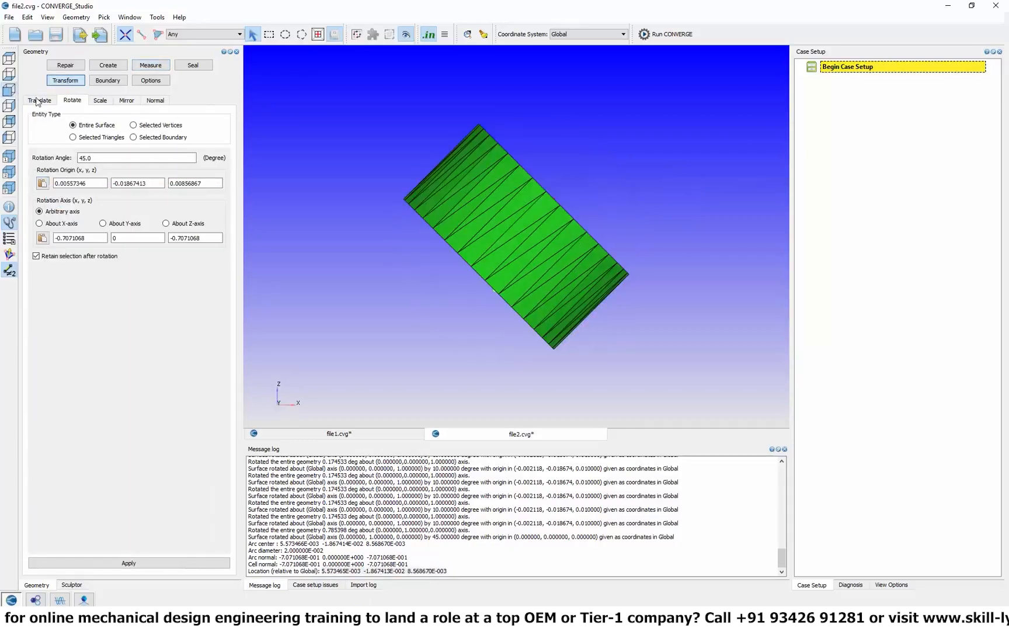
click(205, 563)
drag(549, 280, 539, 326)
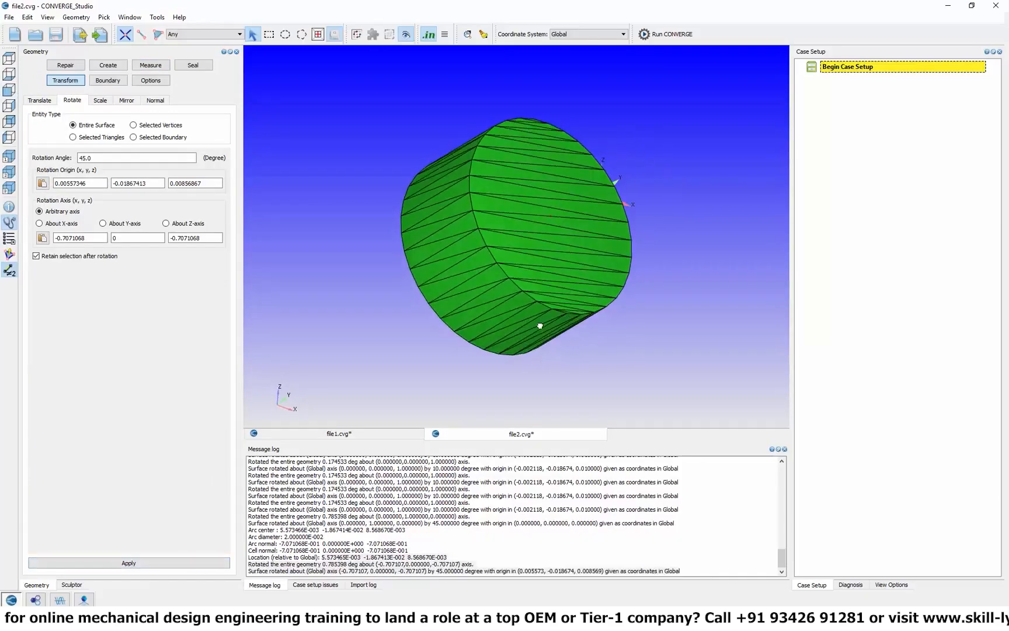
click(175, 562)
click(174, 564)
click(174, 563)
click(174, 565)
click(174, 565)
click(173, 565)
click(173, 565)
click(172, 566)
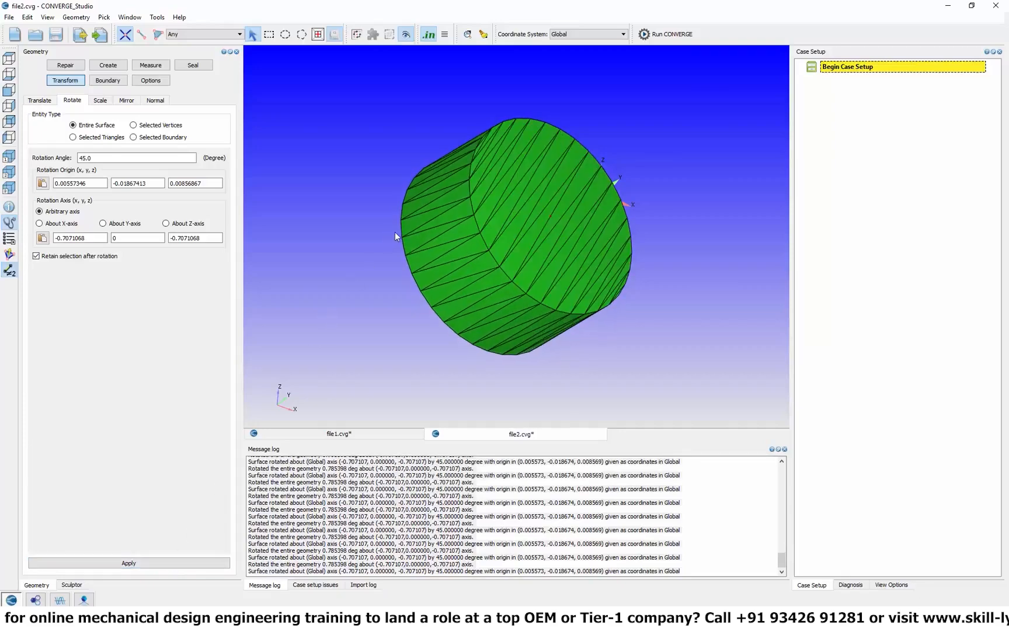
Step: Copy the rotation axis vector and use it as the translation direction, -0.707107, 0.0, -0.707107, for the entire surface
click(42, 238)
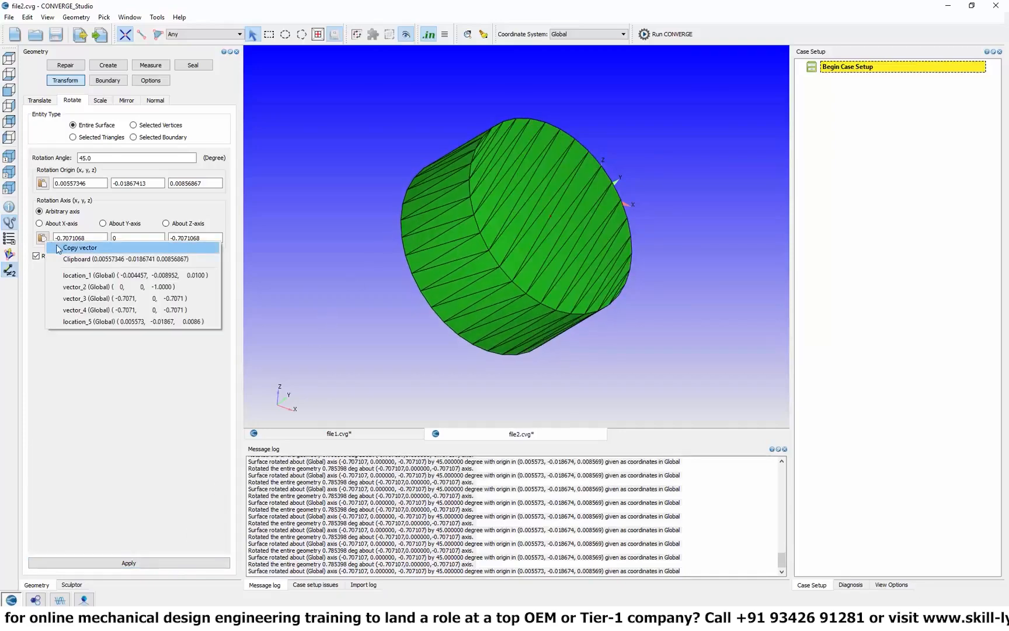
click(56, 249)
click(40, 100)
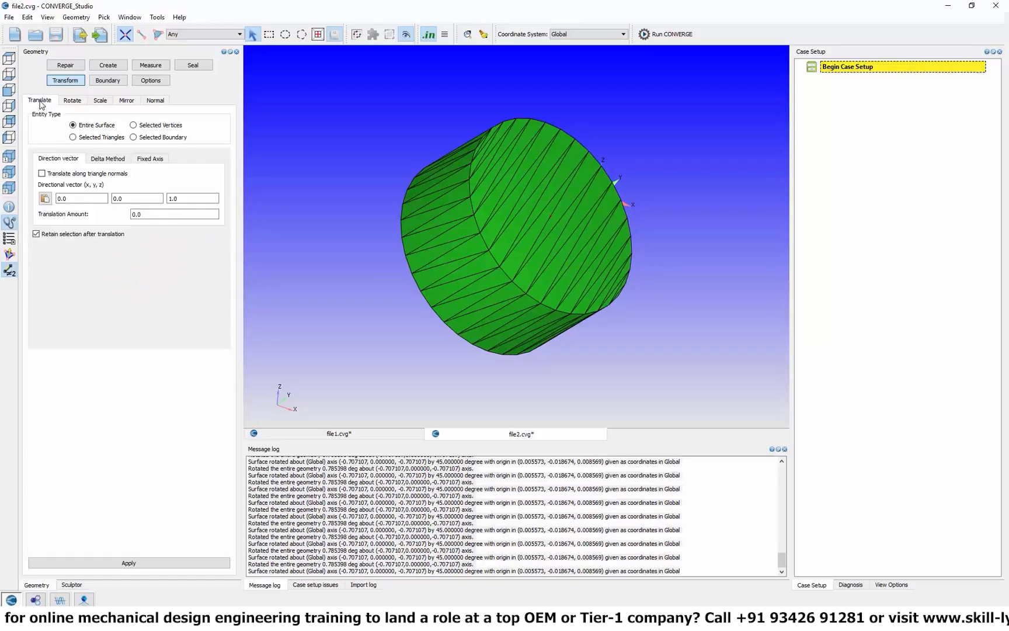
click(45, 198)
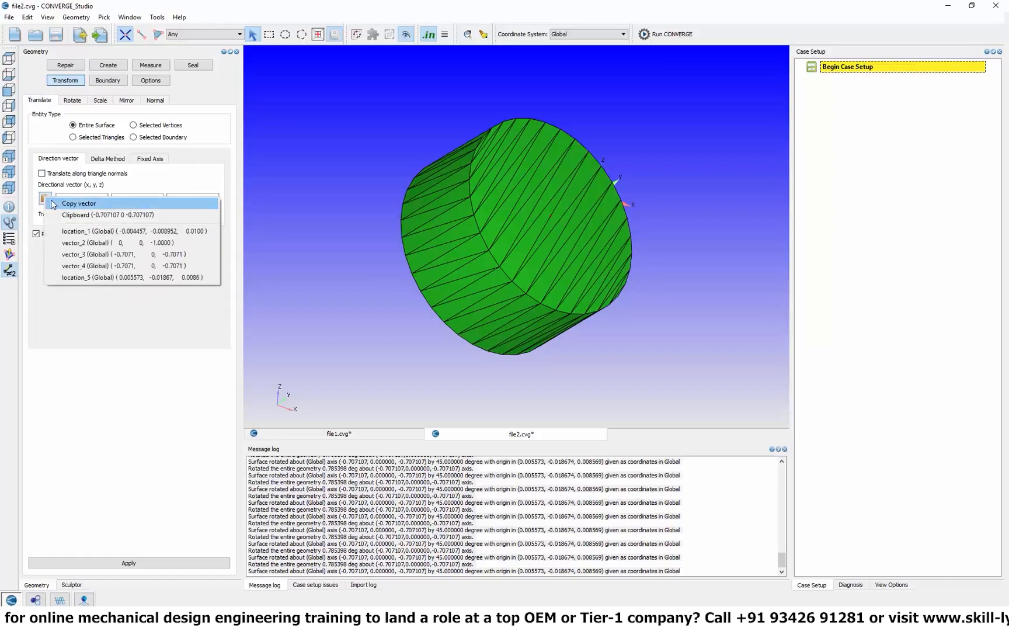
click(63, 215)
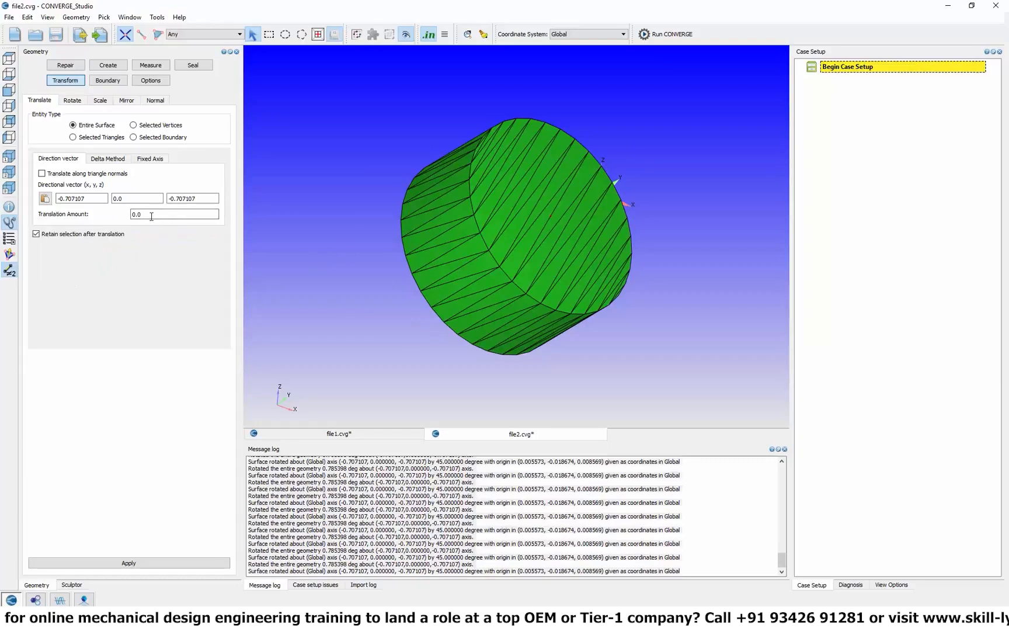
Step: Translate the entire surface repeatedly along the cylinder's axis vector in increments of 0.001
drag(158, 213, 112, 213)
text(01)
click(9, 89)
scroll(419, 366, down, 4)
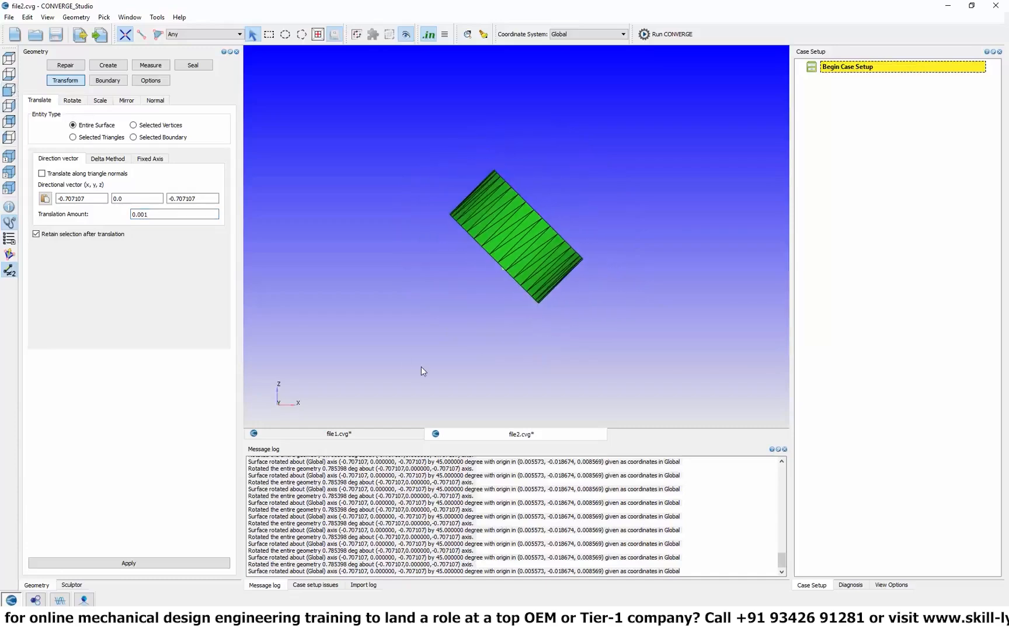
click(148, 562)
click(149, 563)
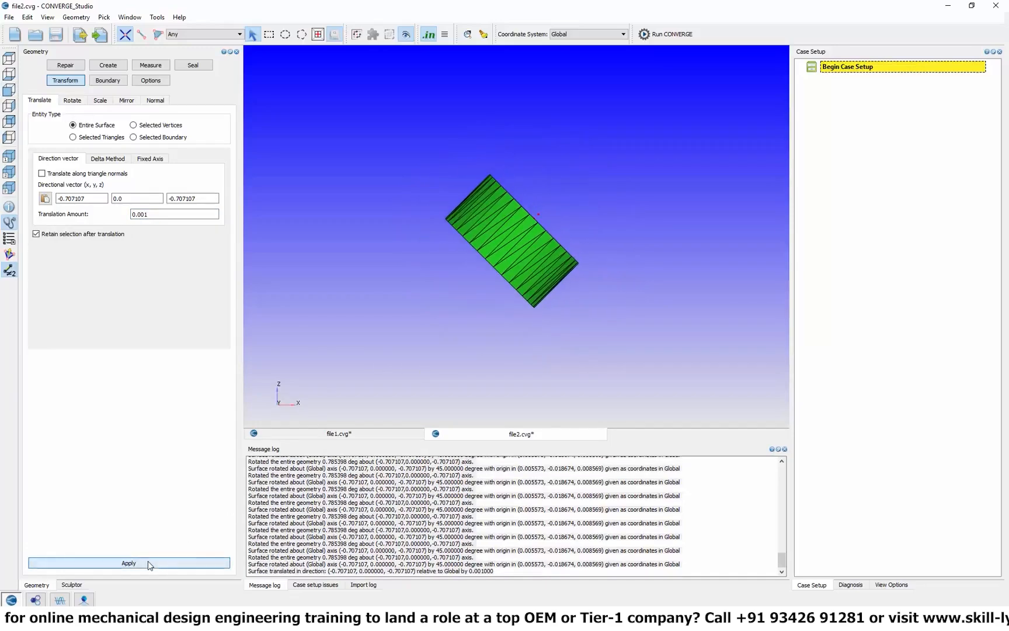
click(149, 563)
click(149, 563)
click(149, 563)
click(149, 563)
click(149, 563)
click(149, 563)
click(149, 563)
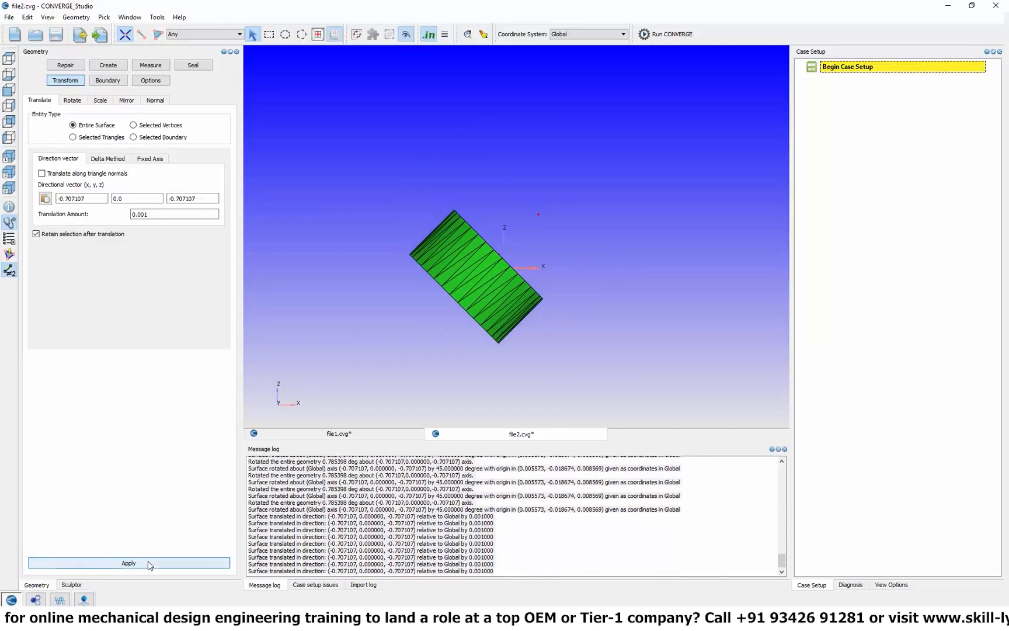
click(149, 563)
Step: Reverse the translation amount to -0.001 and move the entire surface repeatedly back along the same axis vector
click(170, 215)
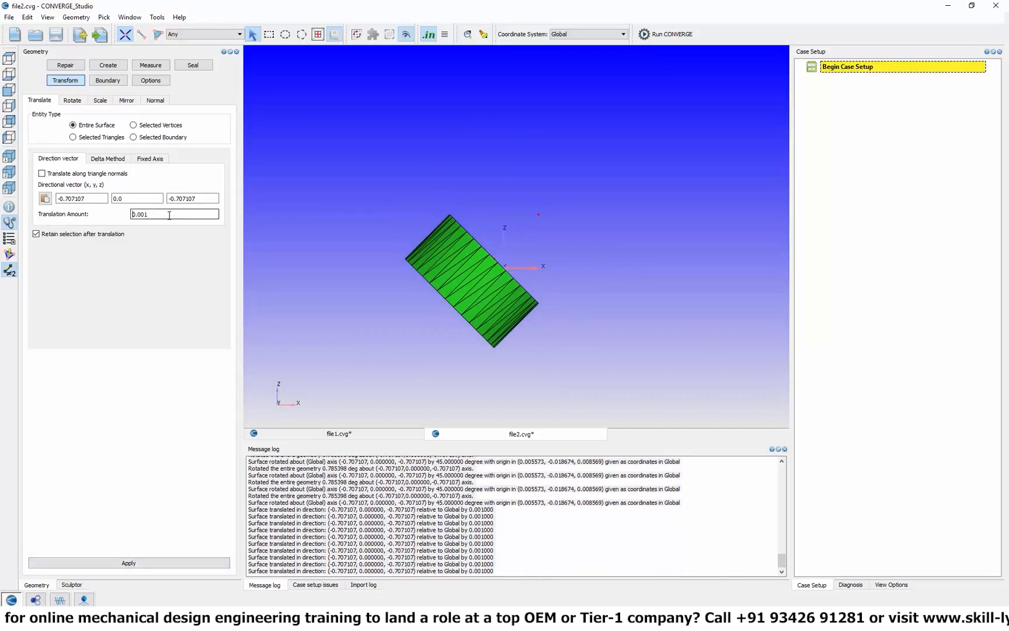
text(-)
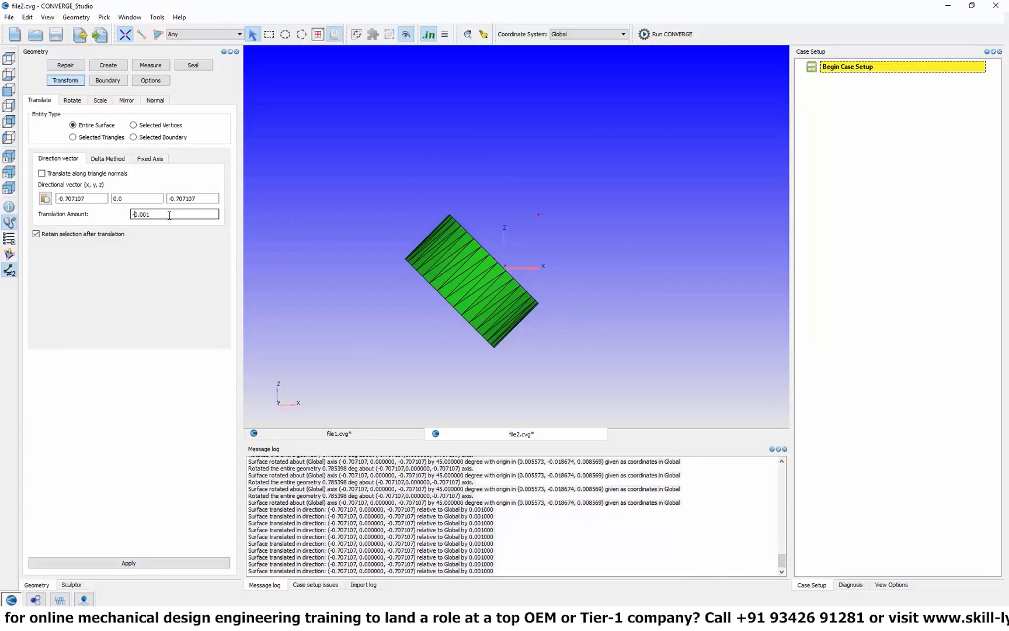
click(108, 564)
click(108, 564)
click(108, 564)
click(108, 564)
click(108, 564)
click(108, 564)
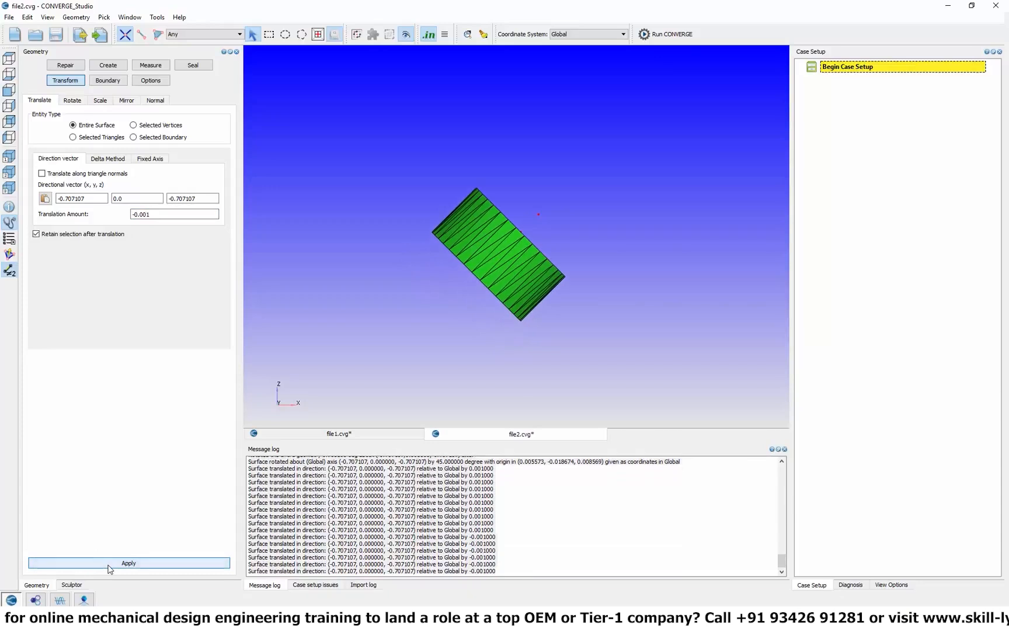